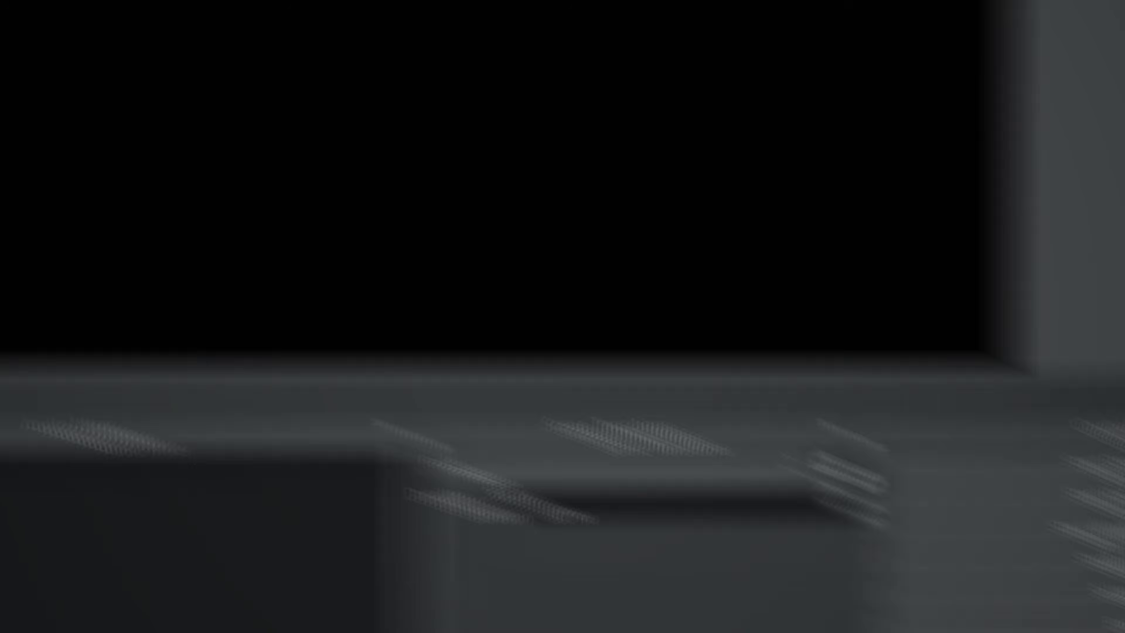
# Launch Valheim from Steam and add a new Display Capture source to the OBS scene
pyautogui.rightClick(623, 537)
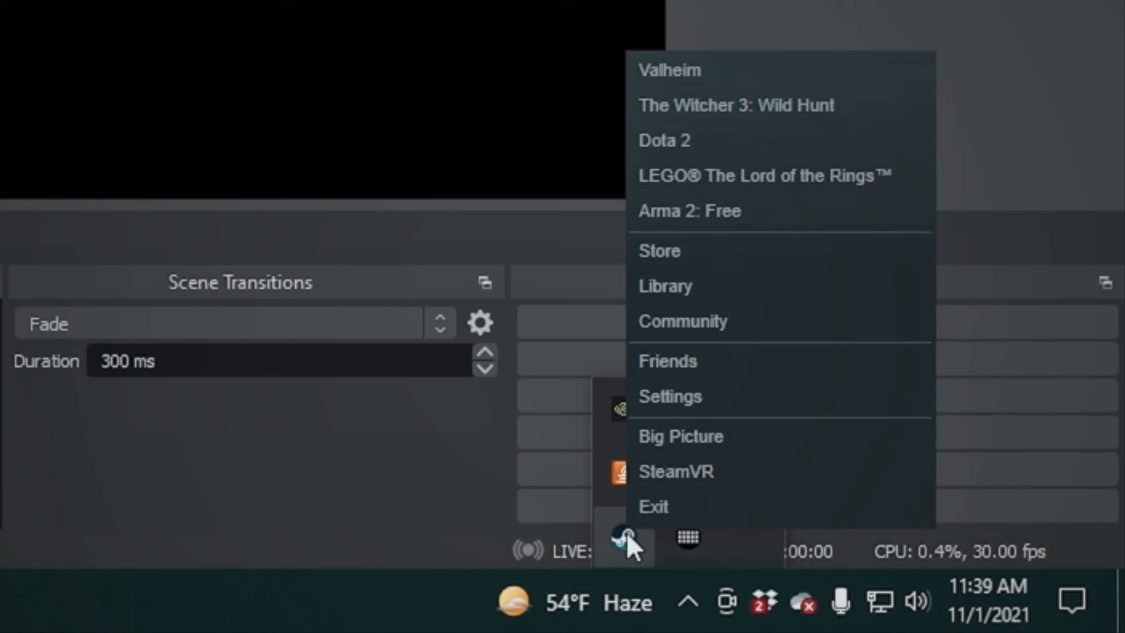
pyautogui.click(701, 71)
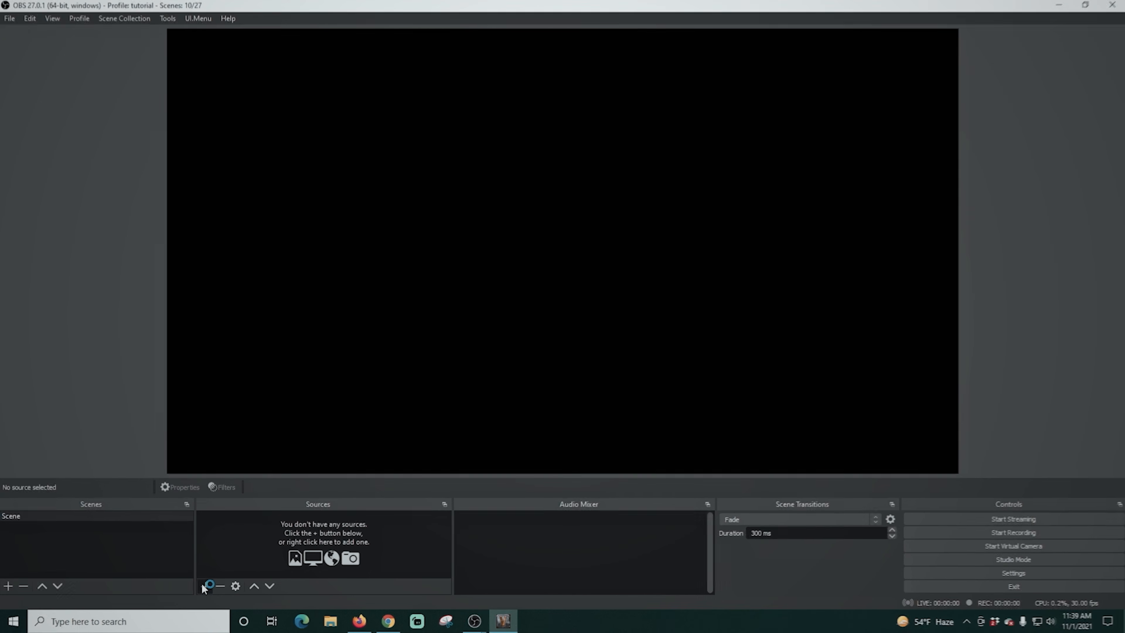
pyautogui.click(201, 584)
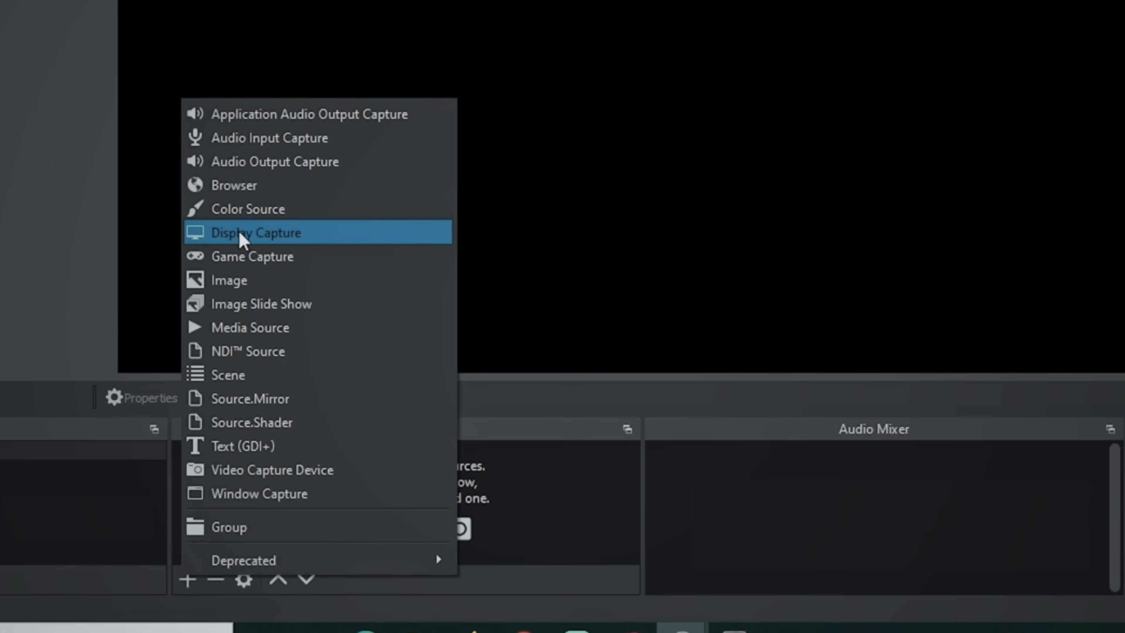
pyautogui.click(241, 235)
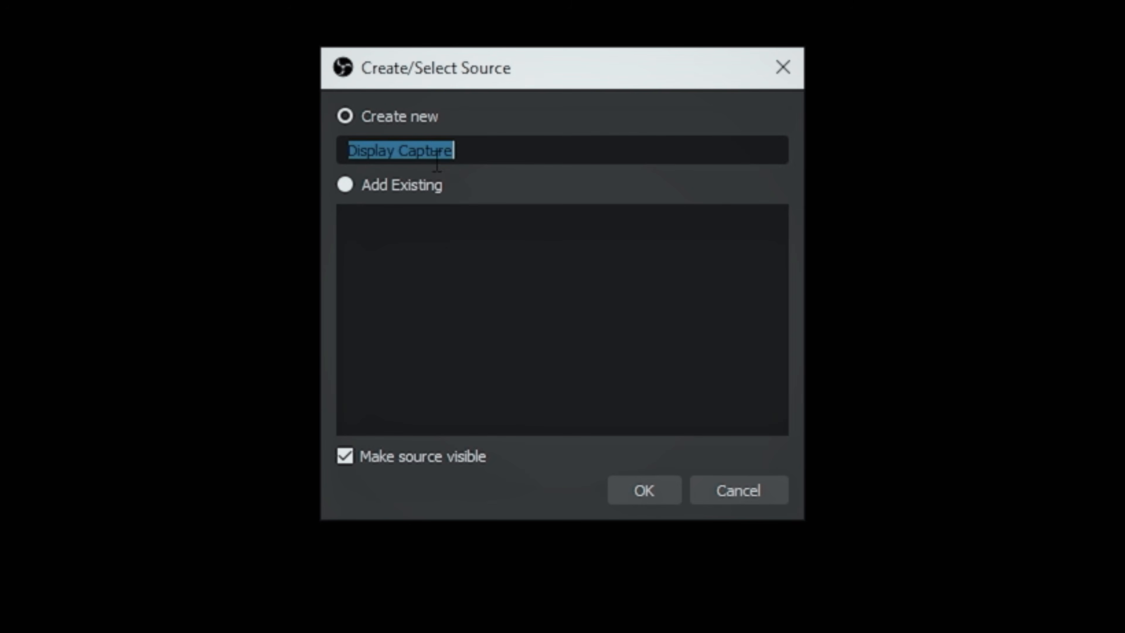
pyautogui.click(645, 490)
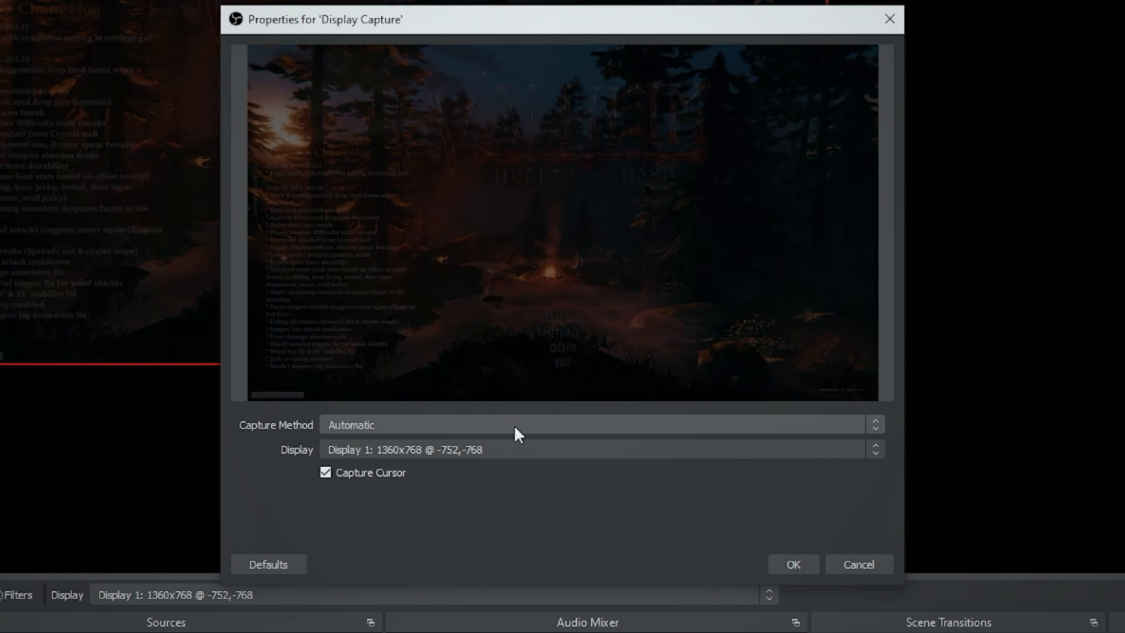
# Accept the Display Capture settings with Automatic method and Display 1, and scale the capture to fill the whole canvas
pyautogui.click(514, 424)
pyautogui.click(283, 505)
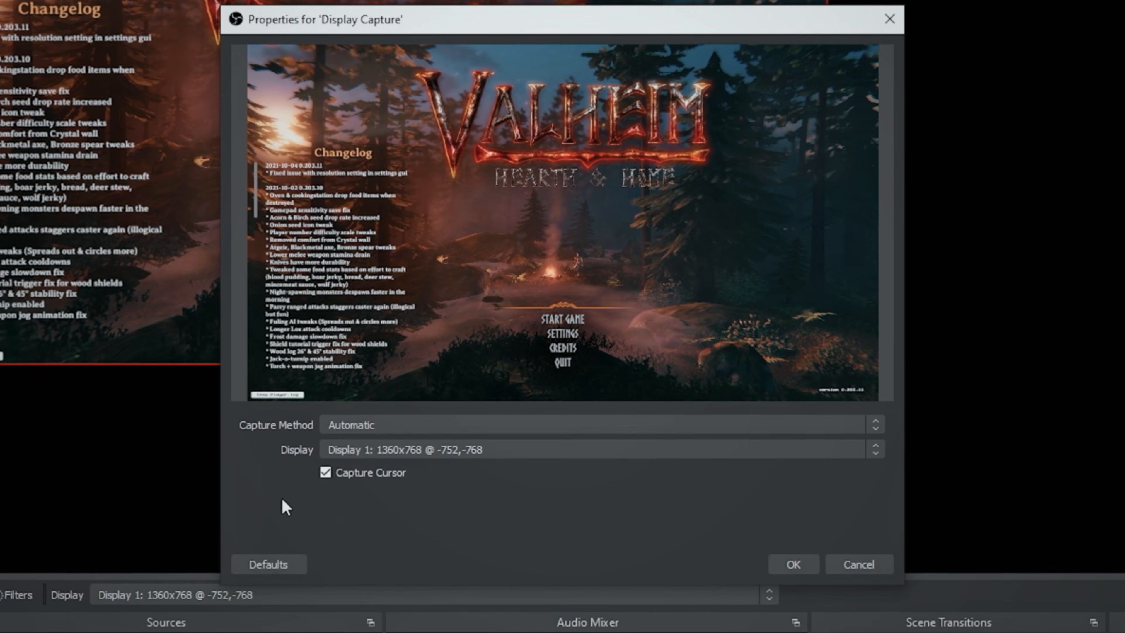
pyautogui.click(465, 449)
pyautogui.click(534, 238)
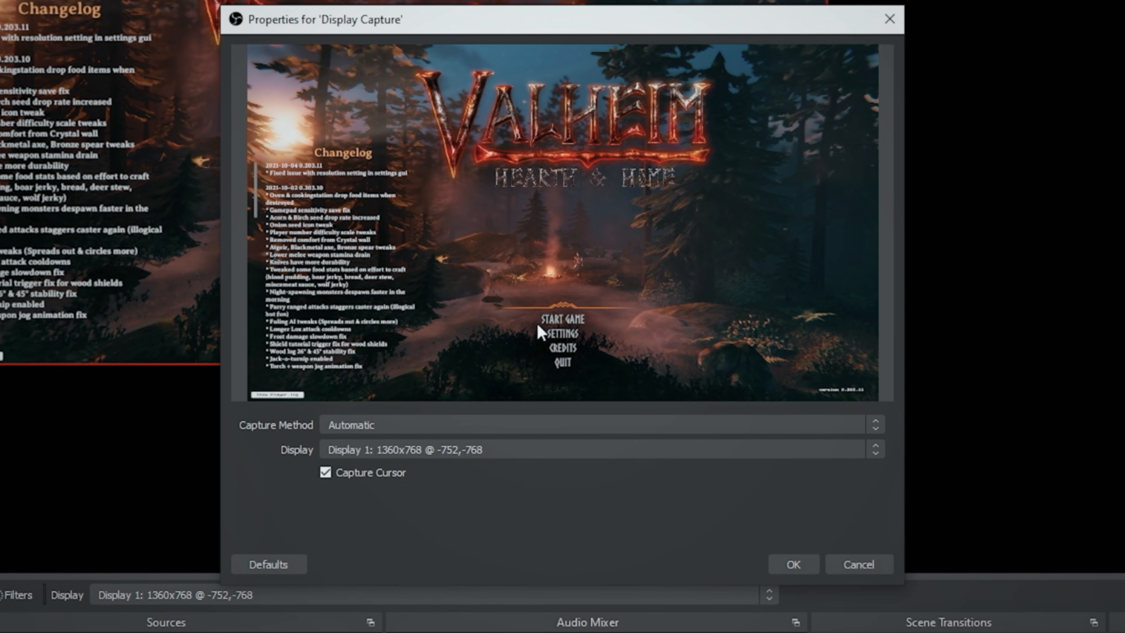
pyautogui.click(789, 566)
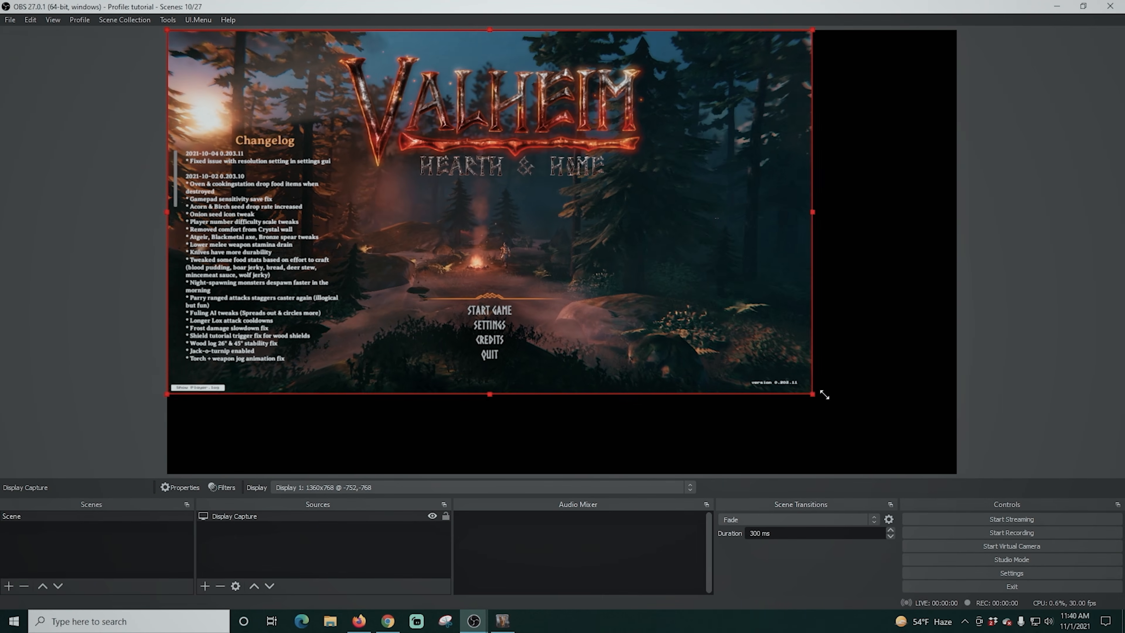
pyautogui.moveTo(813, 394); pyautogui.dragTo(955, 472)
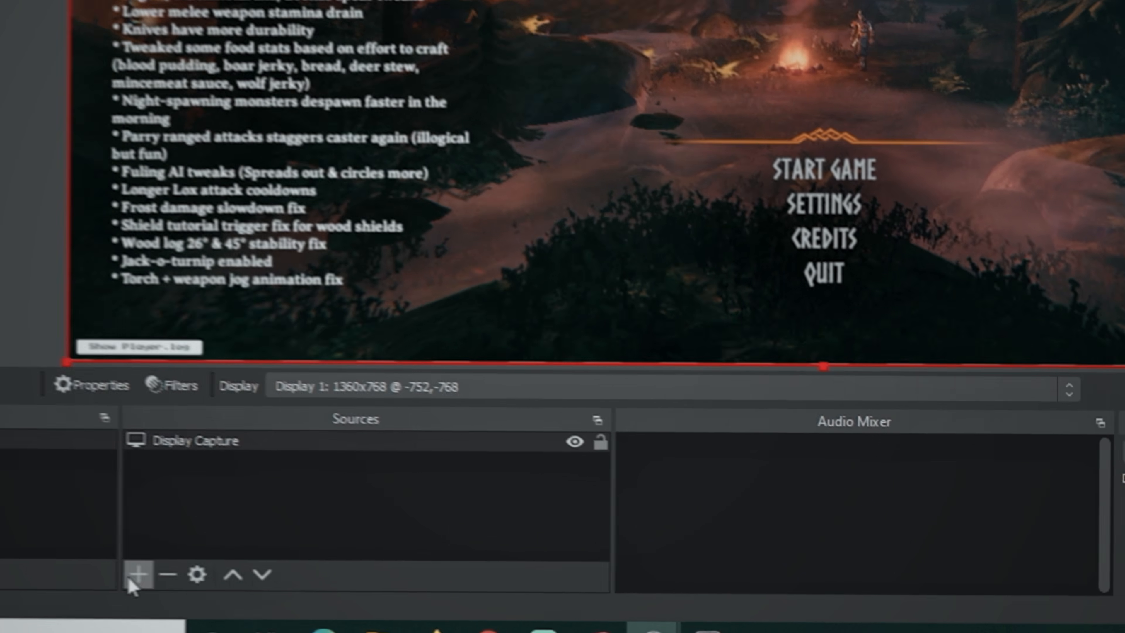
# Add a new Application Audio Output Capture source named Valheim
pyautogui.click(175, 588)
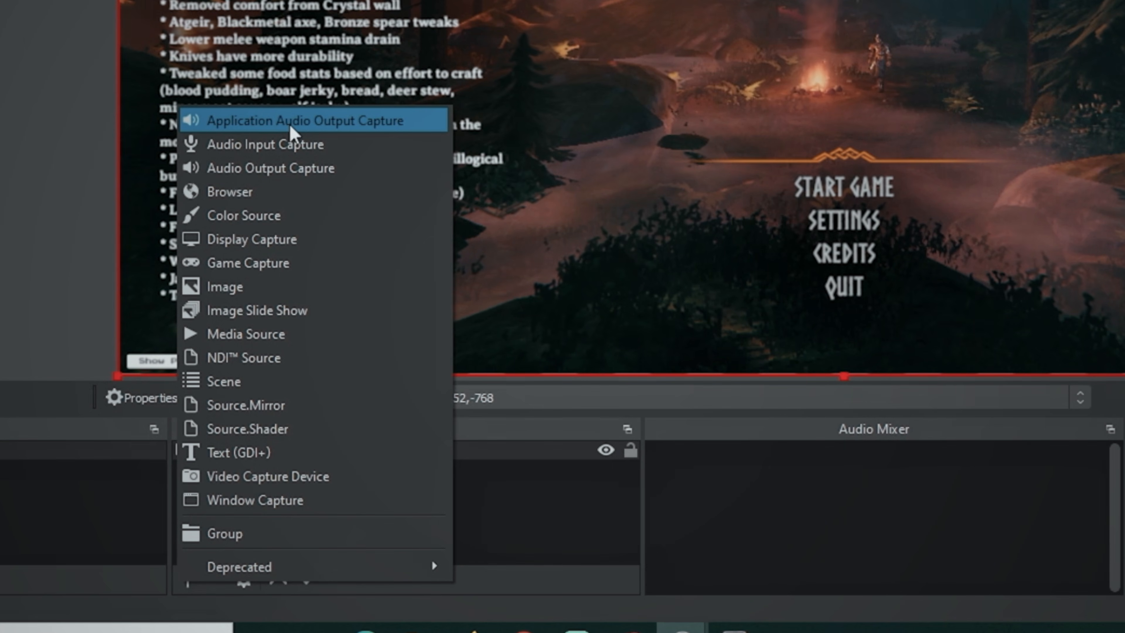
pyautogui.click(290, 132)
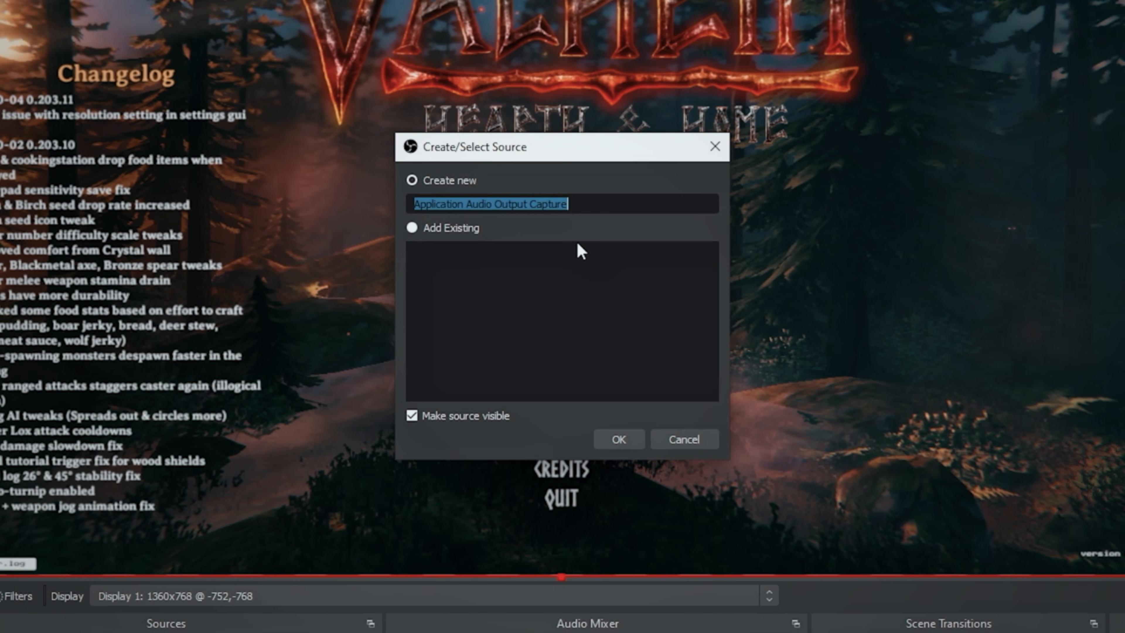
pyautogui.write('Val')
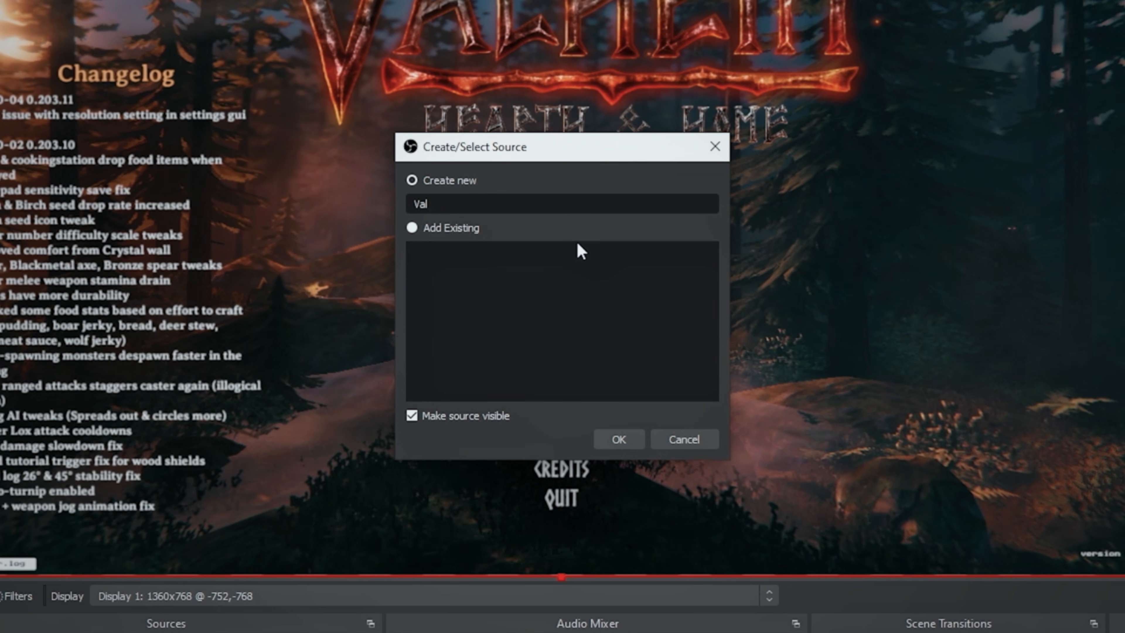
pyautogui.write('h')
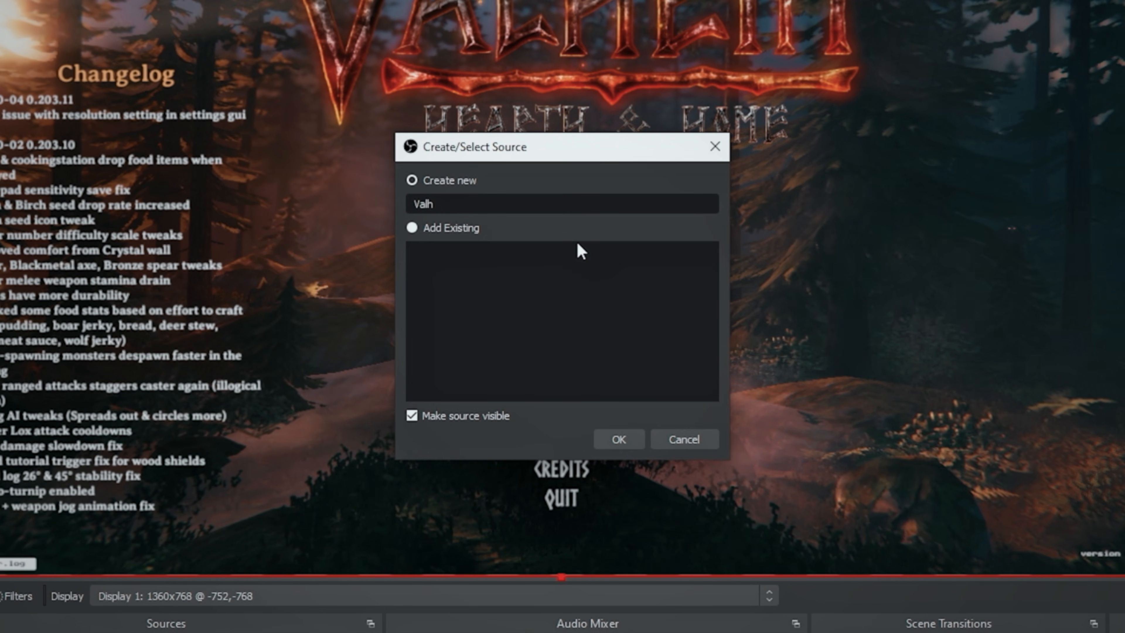
pyautogui.write('eim')
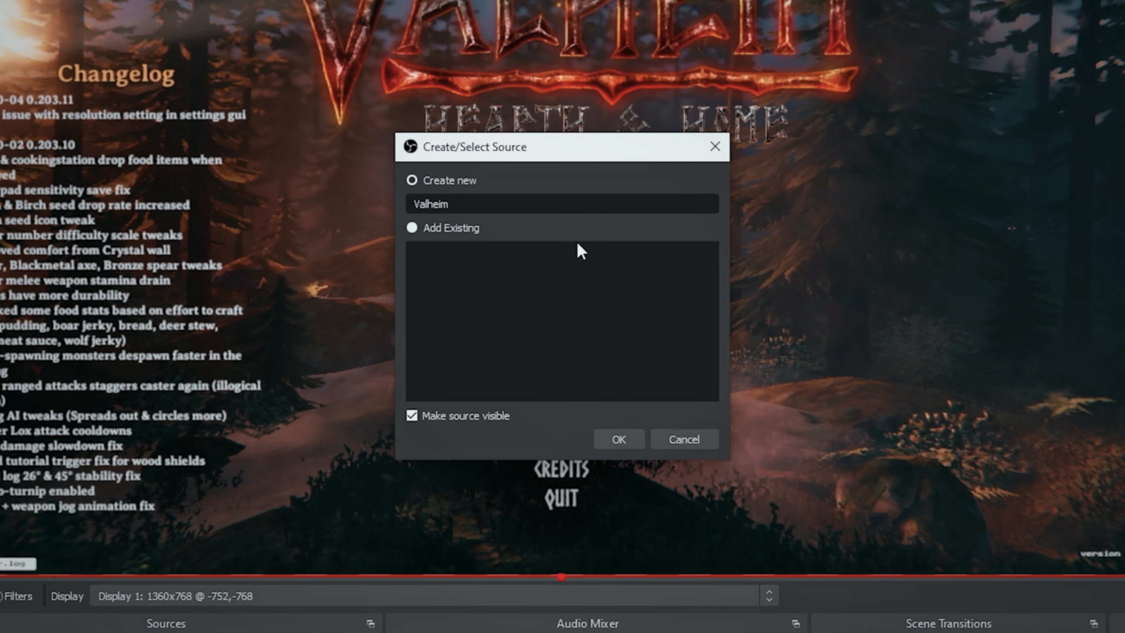
pyautogui.click(619, 437)
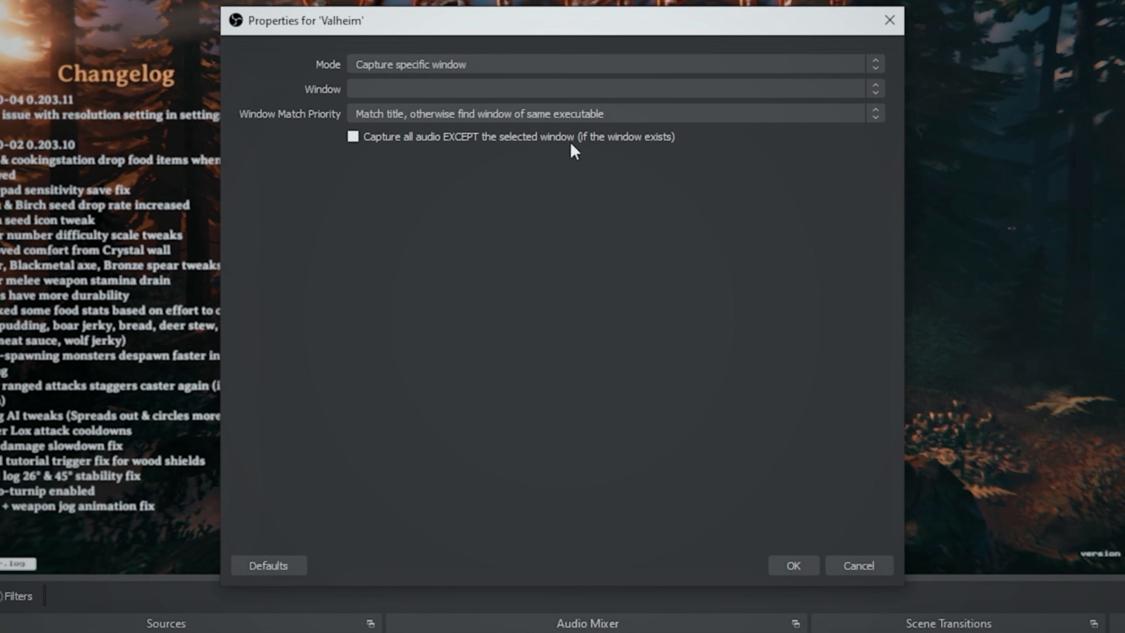
# Make the Valheim source capture the specific window [valheim.exe]: Valheim, and lower its mixer volume to -2.0 dB
pyautogui.click(550, 66)
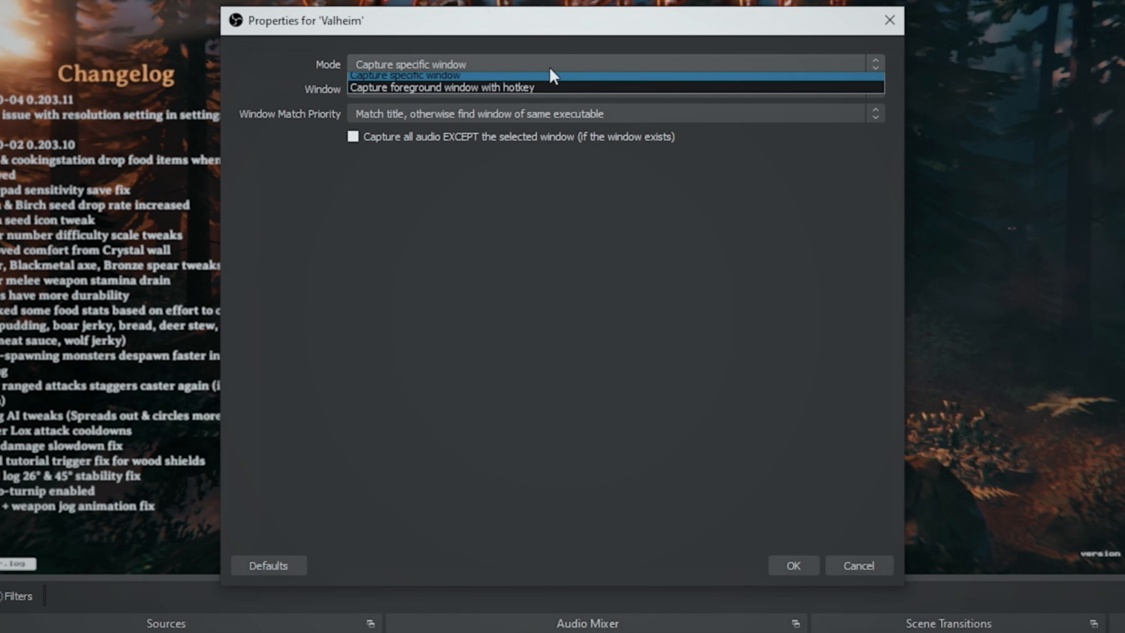
pyautogui.click(384, 185)
pyautogui.click(875, 88)
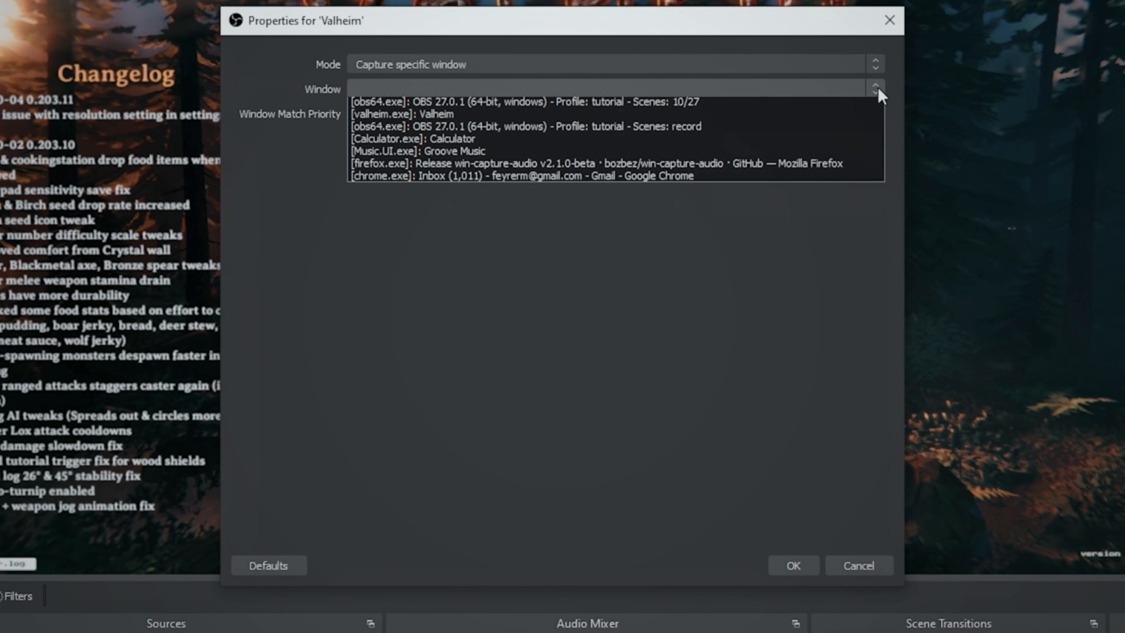
pyautogui.click(435, 127)
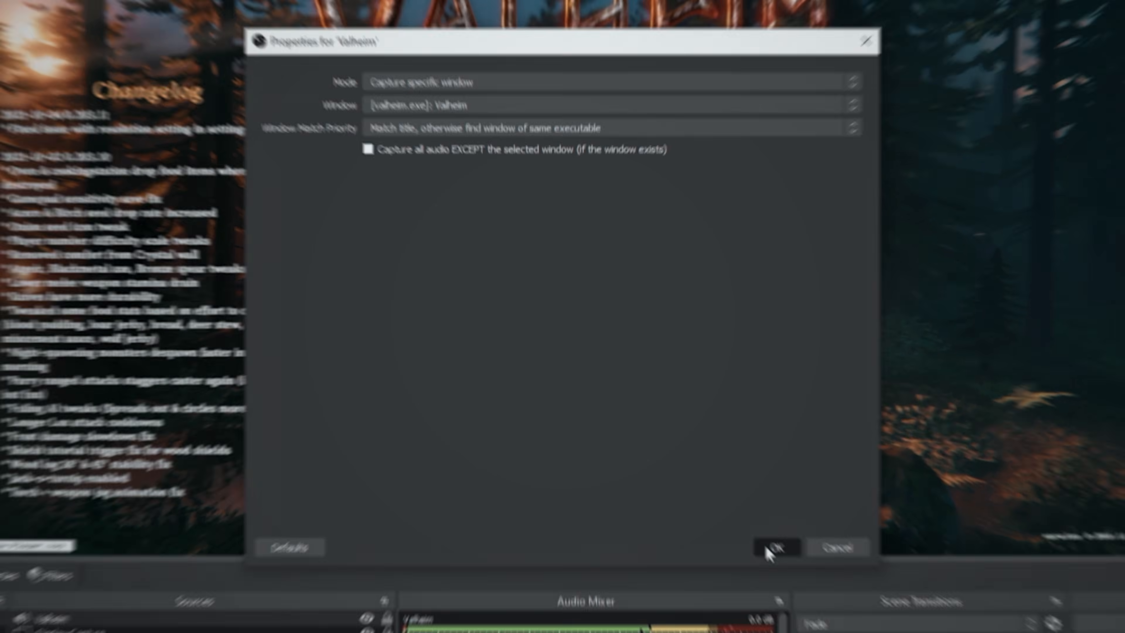
pyautogui.click(793, 565)
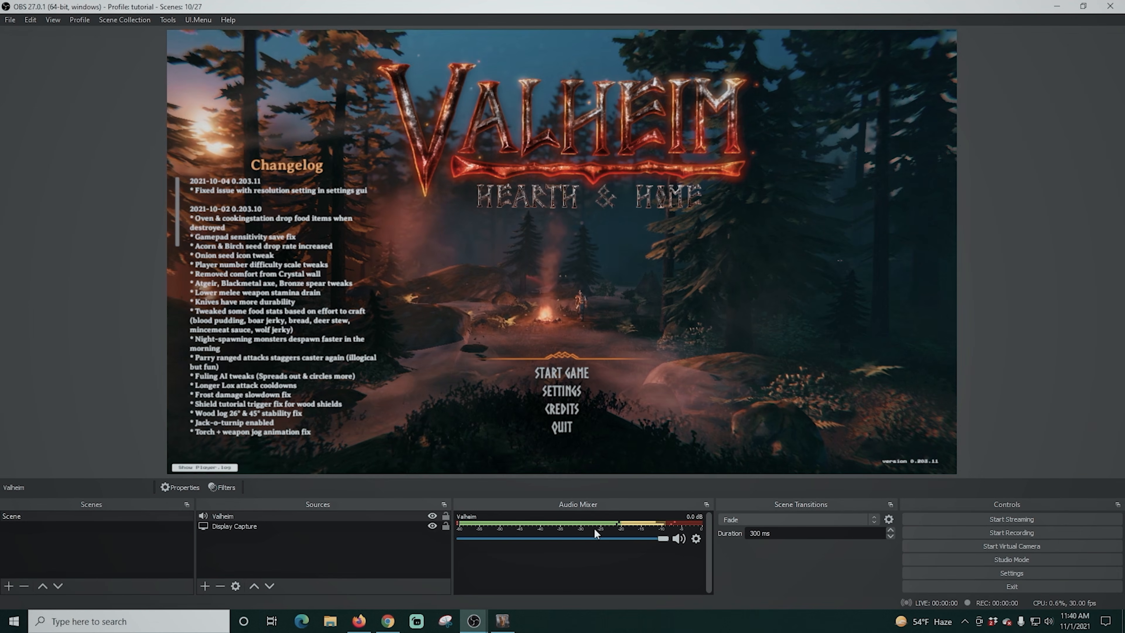
pyautogui.moveTo(663, 537); pyautogui.dragTo(642, 548)
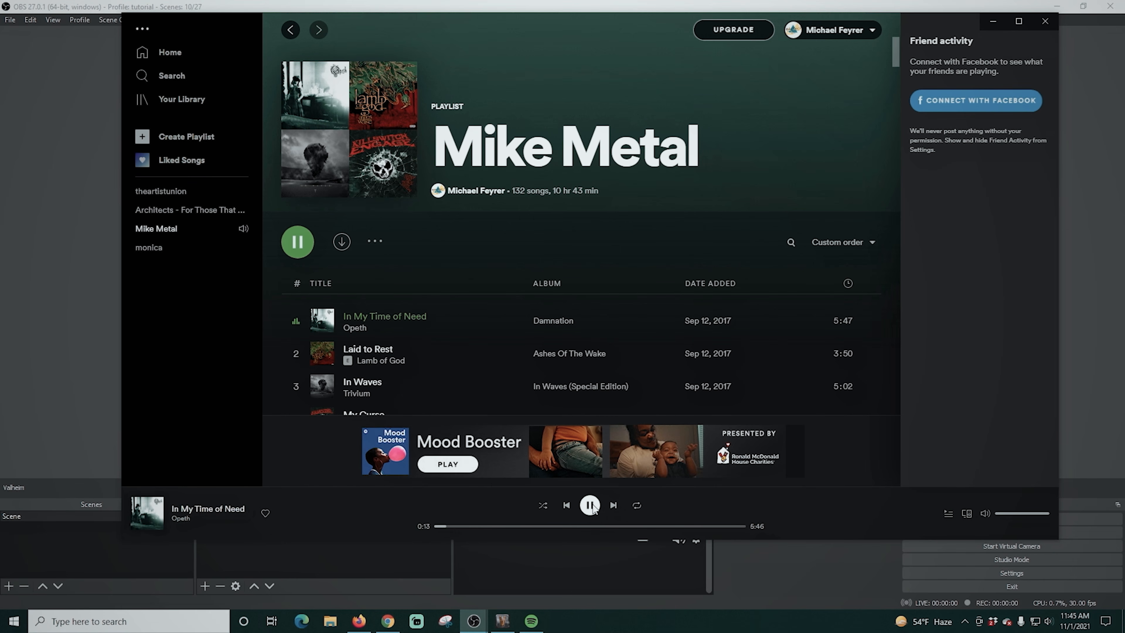
# Return to OBS and add another Application Audio Output Capture source named Spotify
pyautogui.click(593, 564)
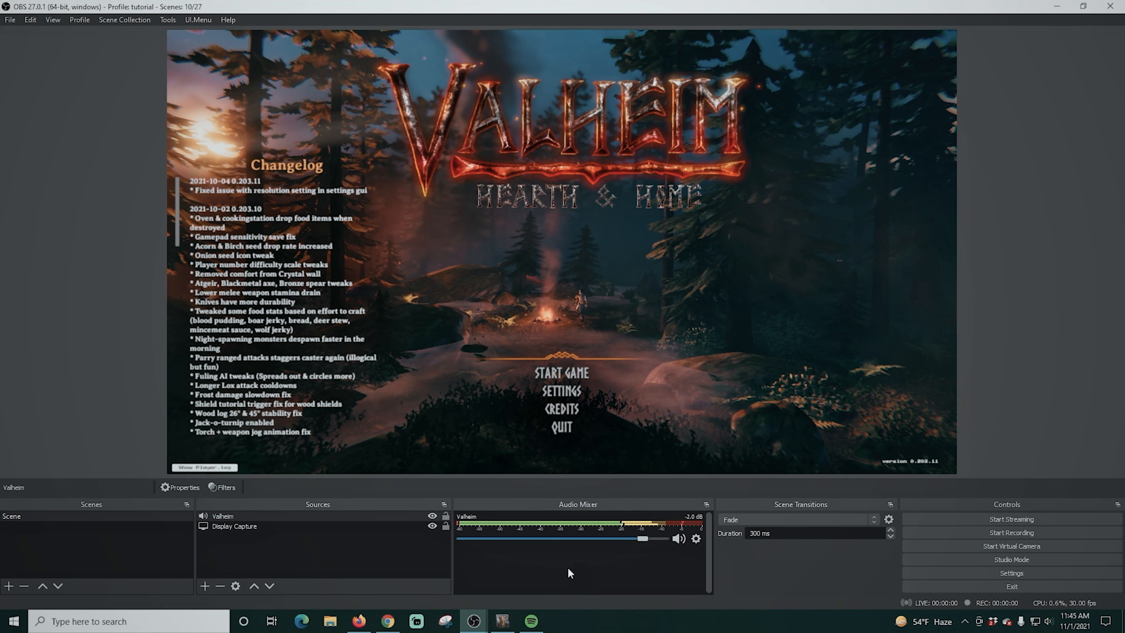
pyautogui.click(201, 588)
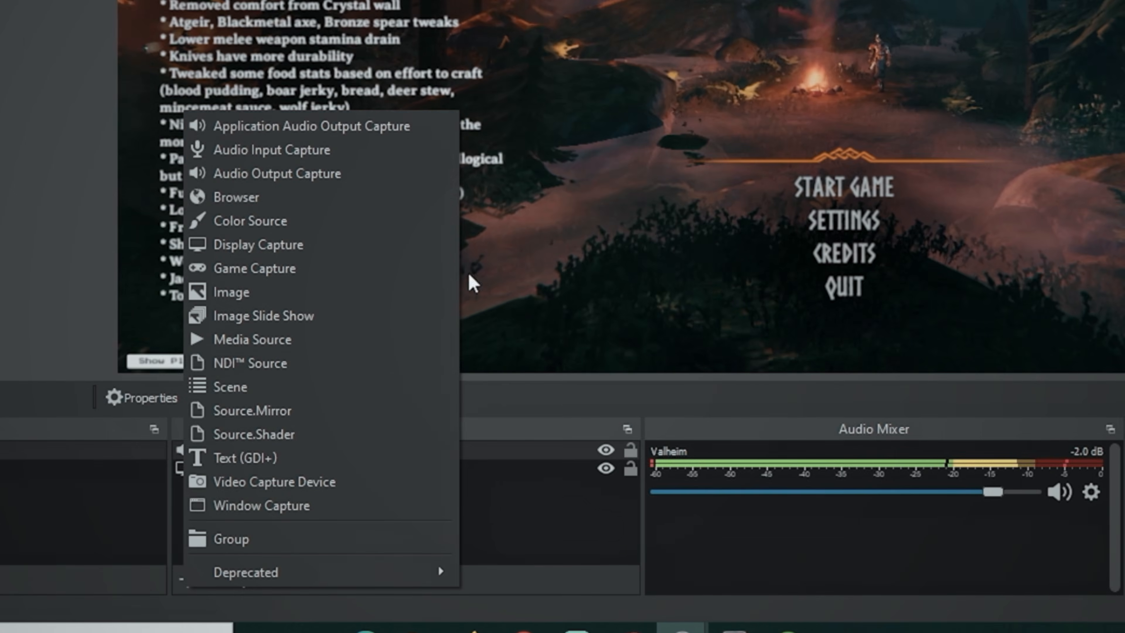
pyautogui.click(280, 127)
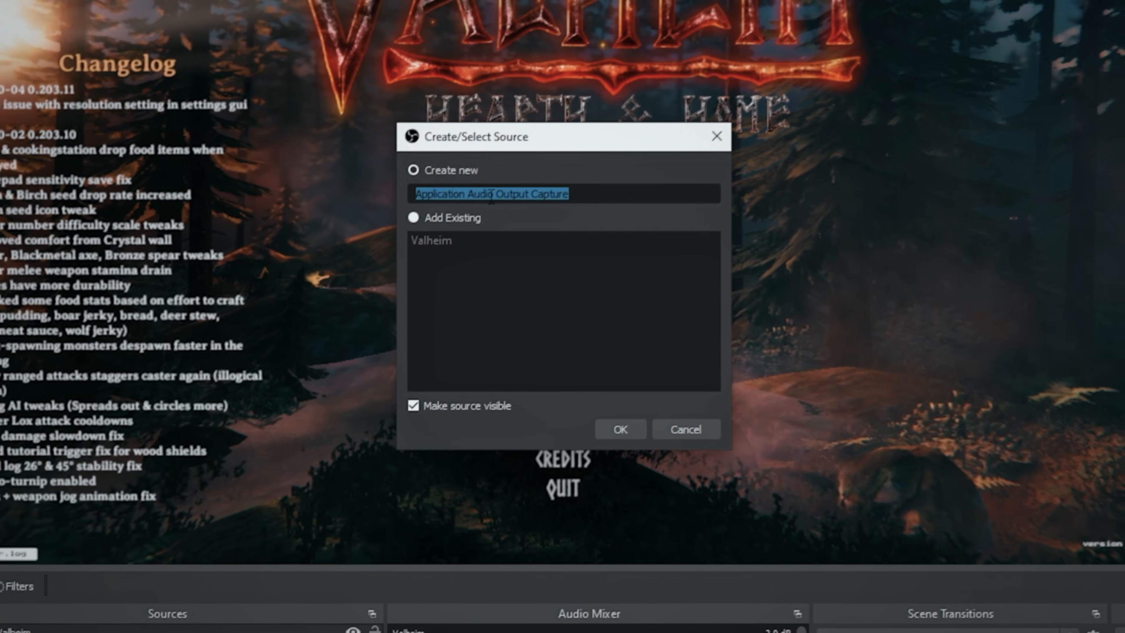
pyautogui.write('Sp')
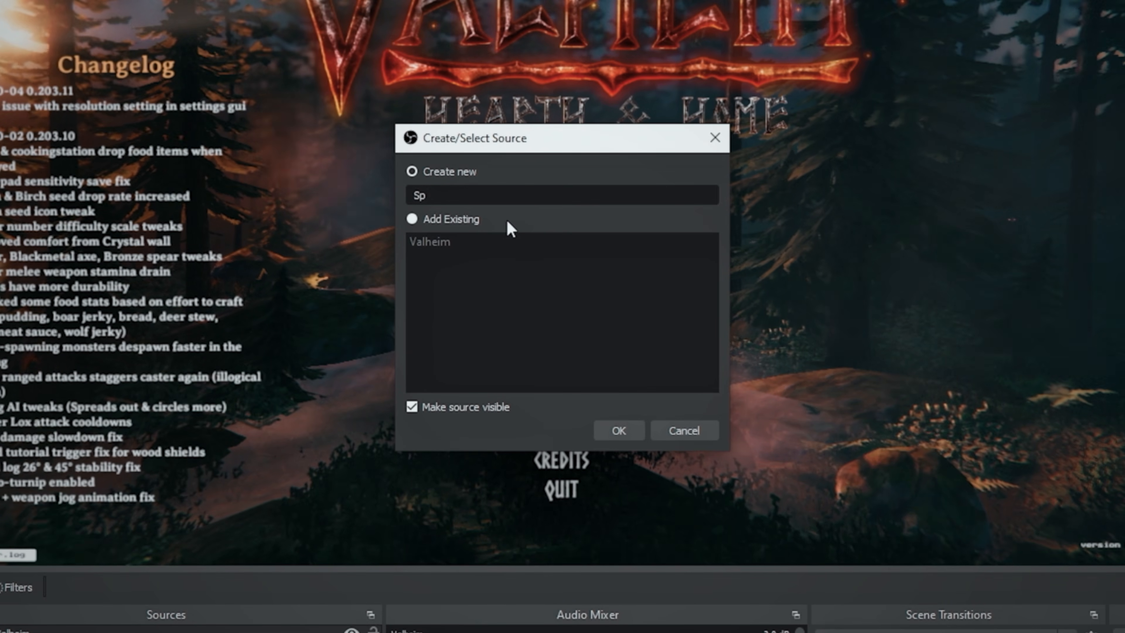
pyautogui.write('ottify')
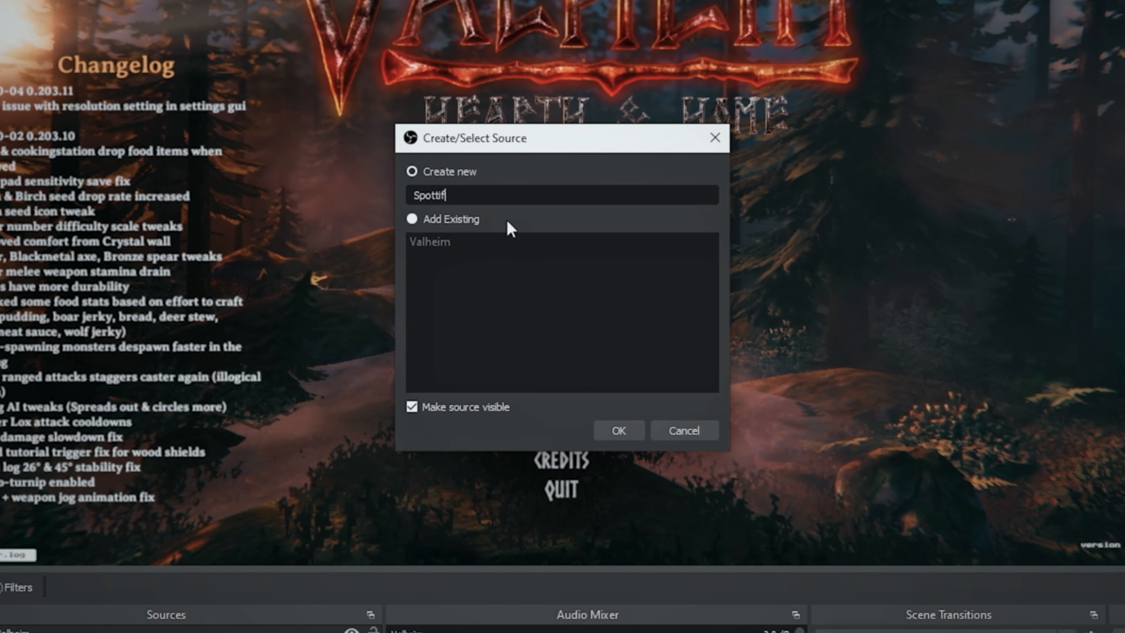
pyautogui.press('Left')
pyautogui.press('Left')
pyautogui.press('Left')
pyautogui.press('BackSpace')
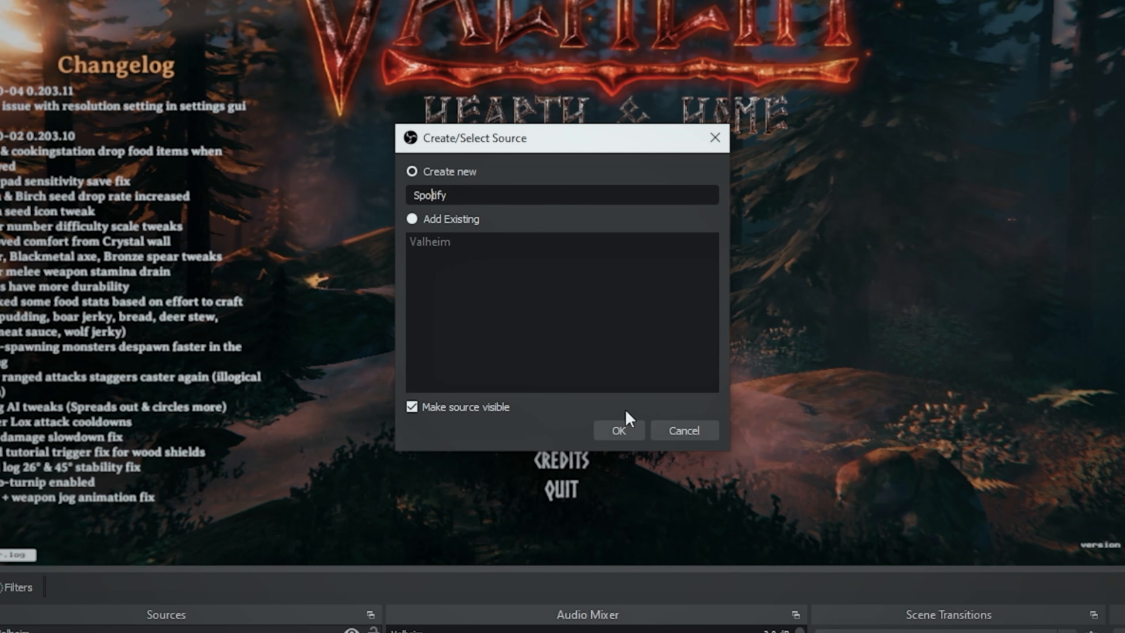
pyautogui.click(620, 431)
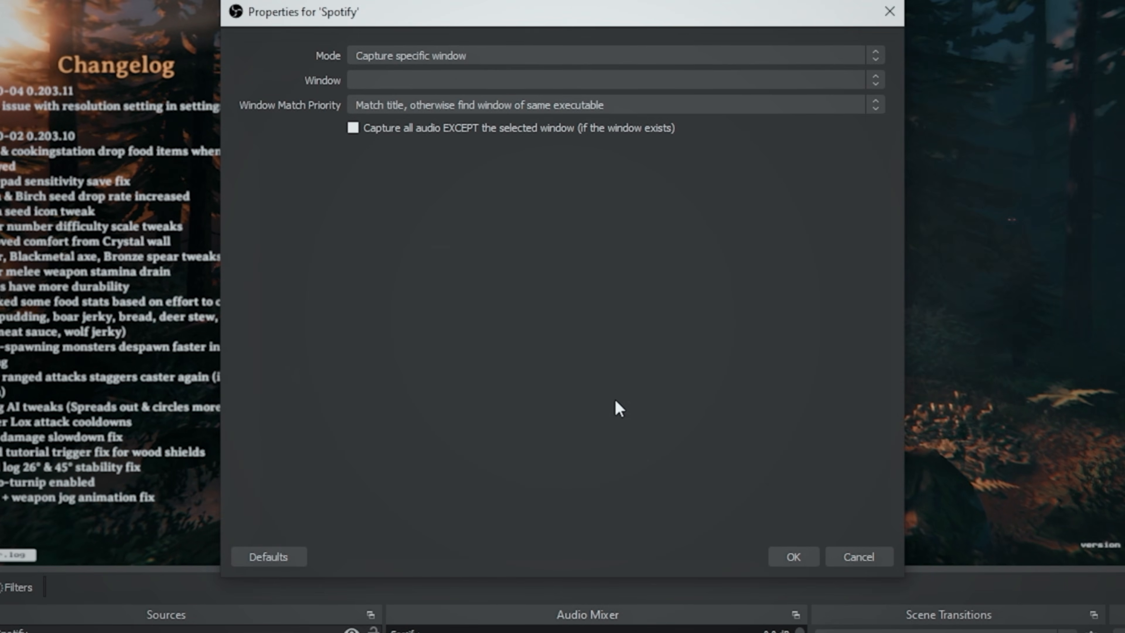
# Set the Spotify source to capture the [Spotify.exe] window, matching title or otherwise a window of the same executable
pyautogui.click(463, 81)
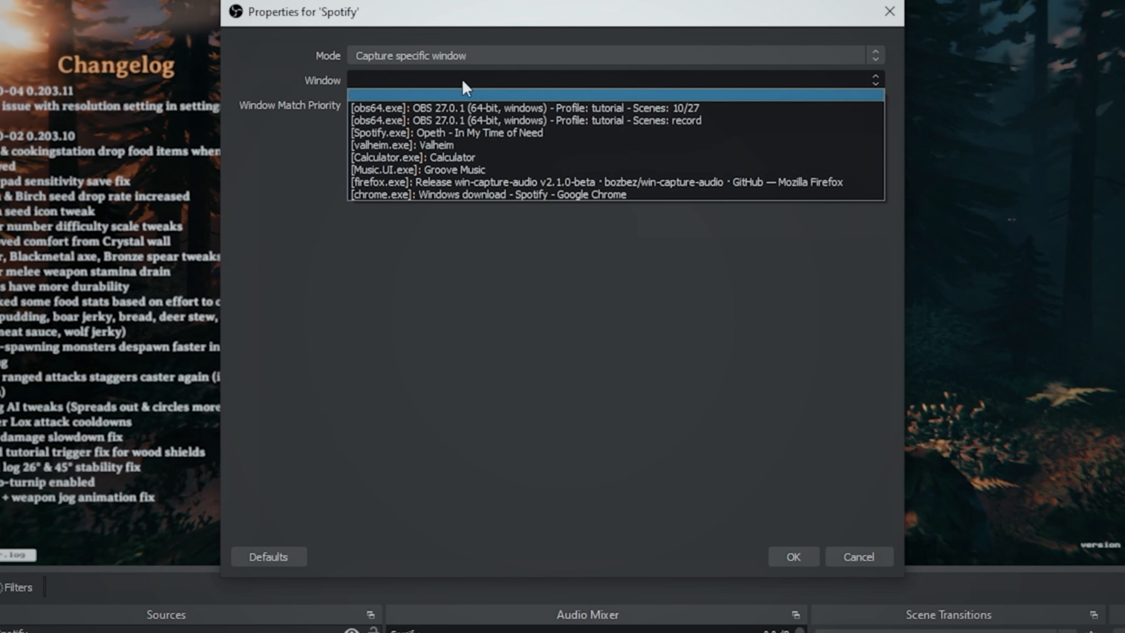
pyautogui.click(489, 133)
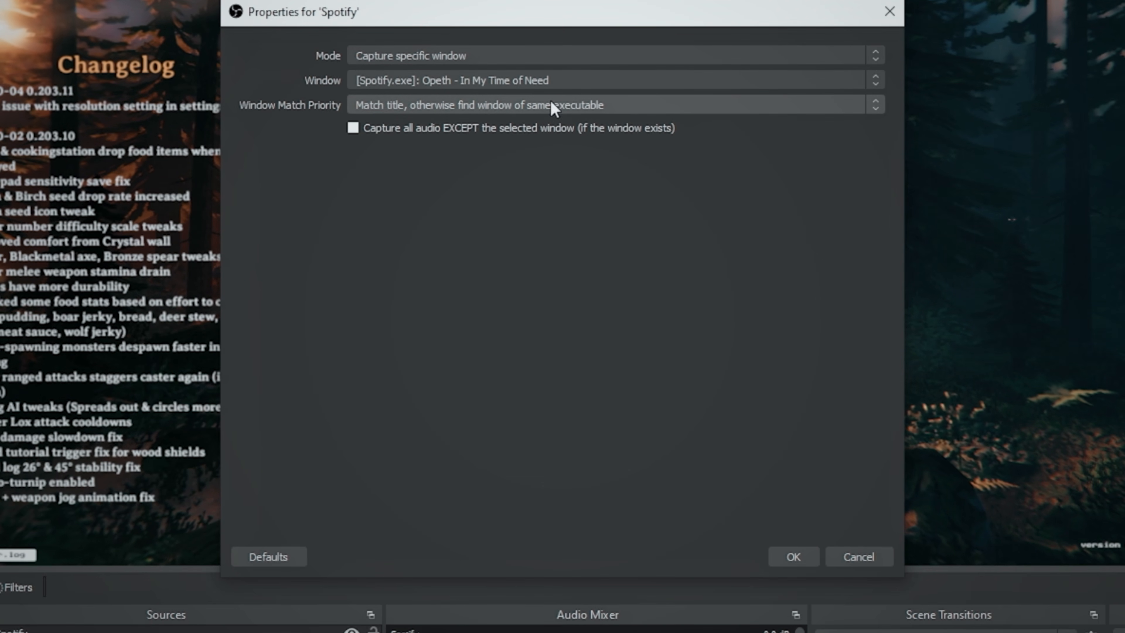
pyautogui.click(630, 103)
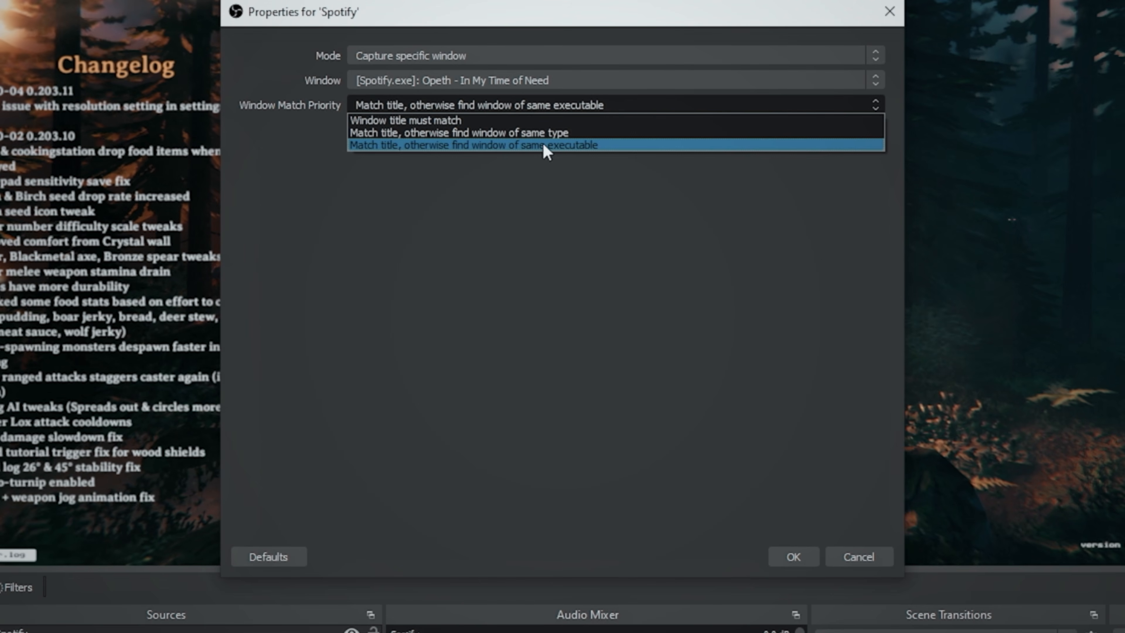
pyautogui.click(413, 144)
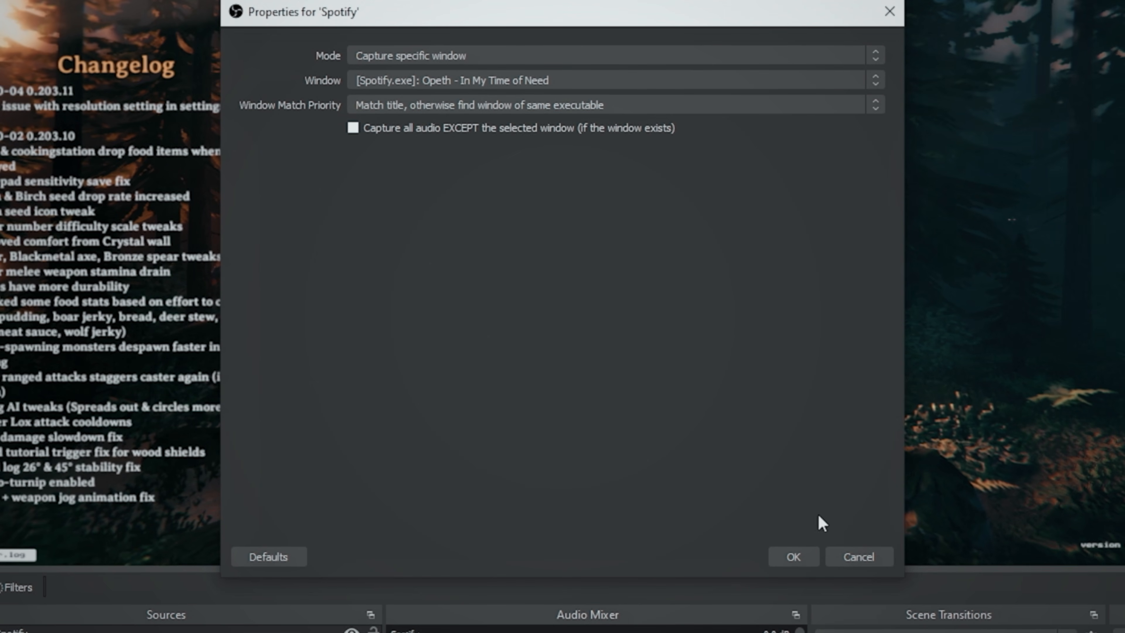
pyautogui.click(791, 557)
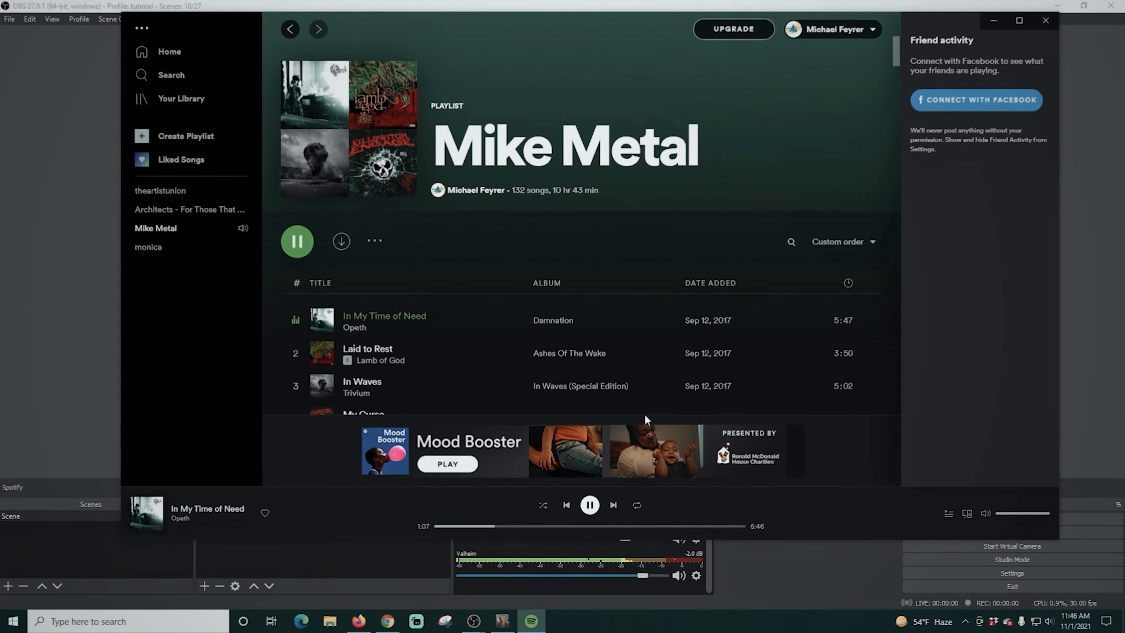
# Play the track Laid to Rest by Lamb of God from the open playlist in Spotify
pyautogui.click(337, 354)
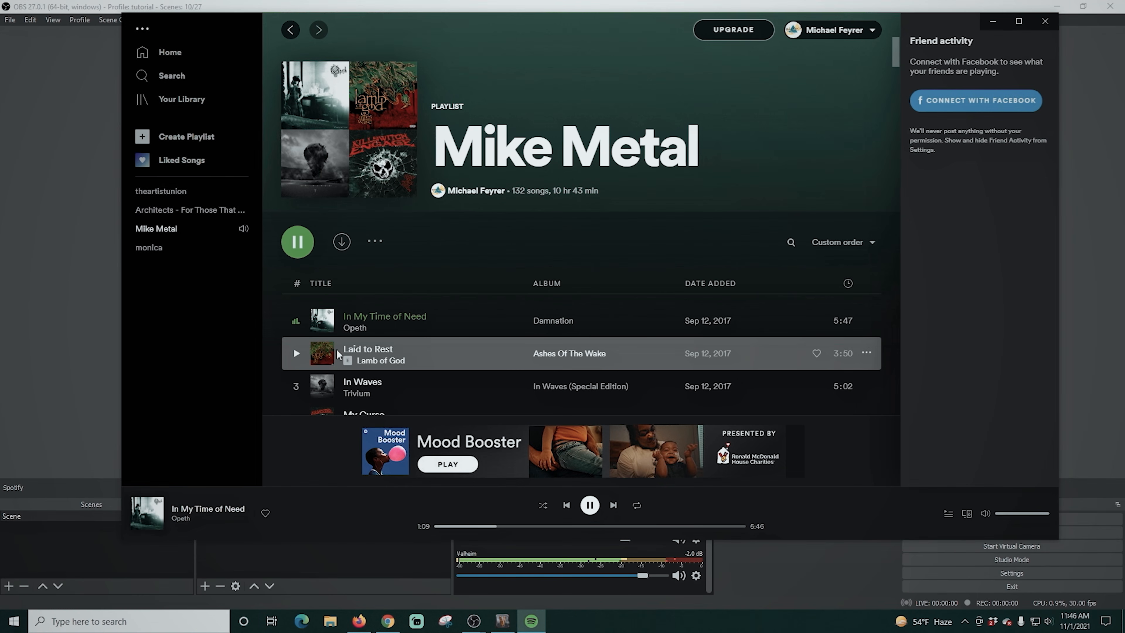
pyautogui.press('Return')
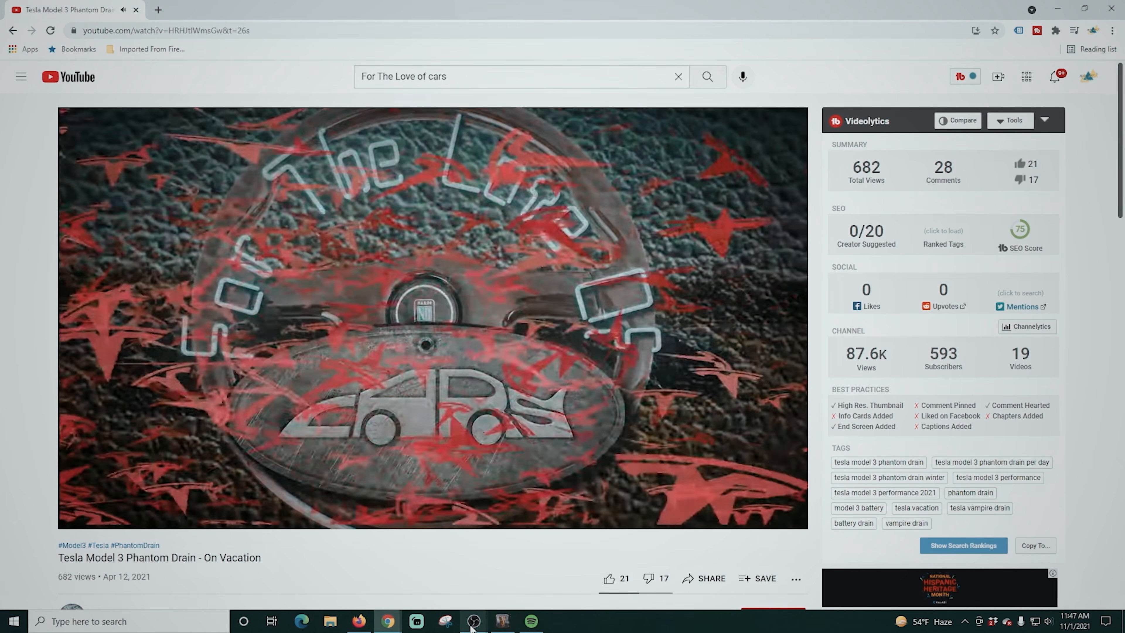
# Switch to the tutorial OBS window and add an Application Audio Output Capture source named Youtube
pyautogui.moveTo(472, 628)
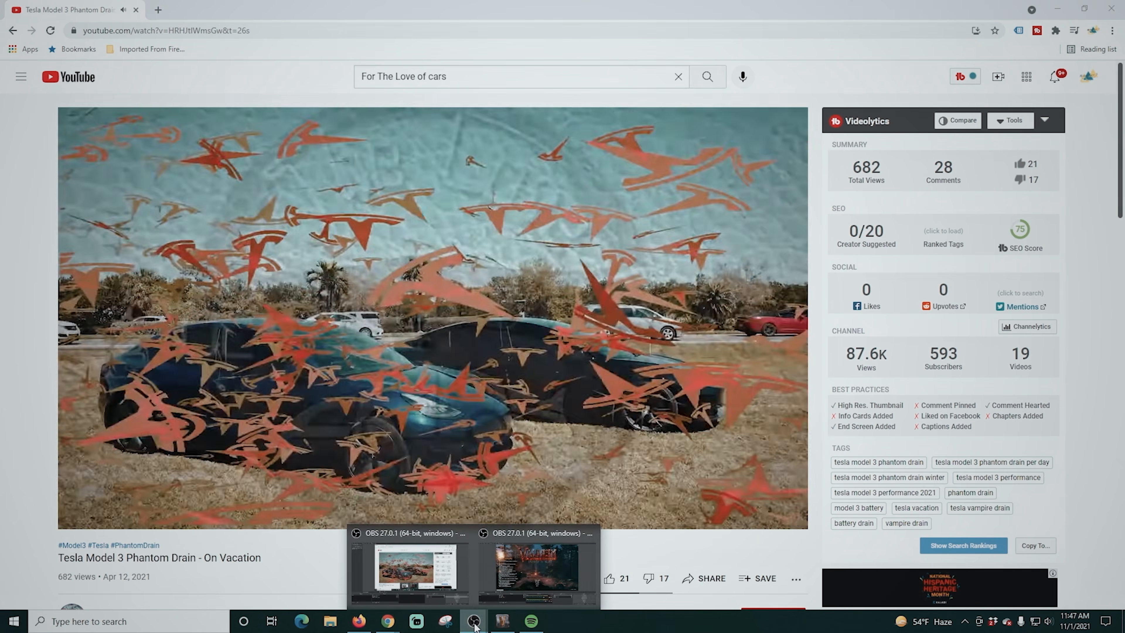
pyautogui.click(528, 583)
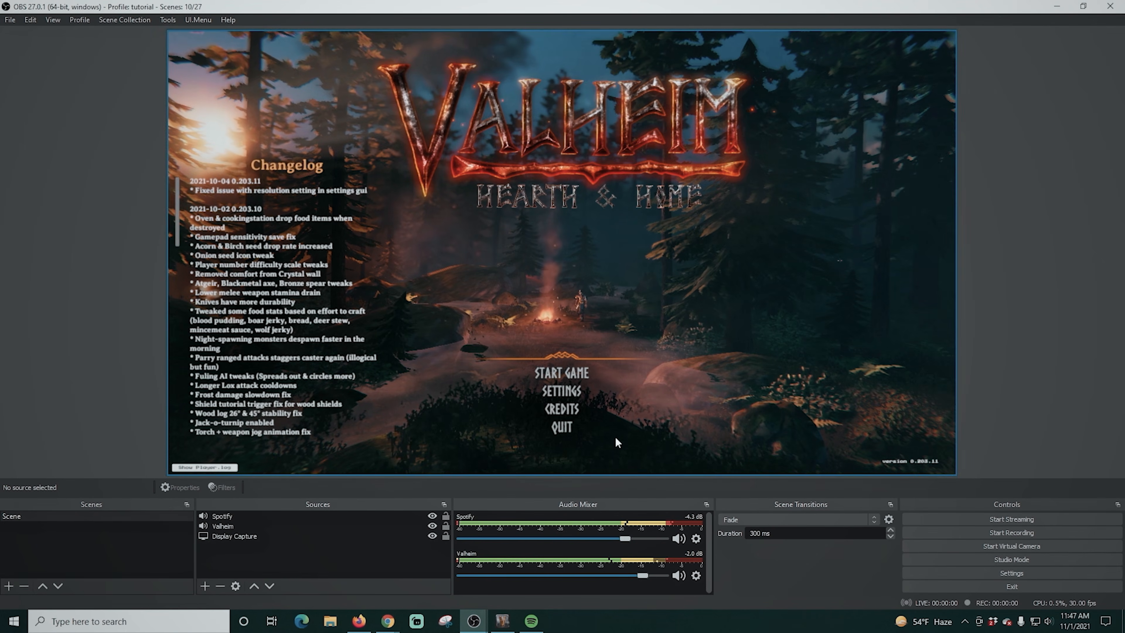
pyautogui.click(204, 586)
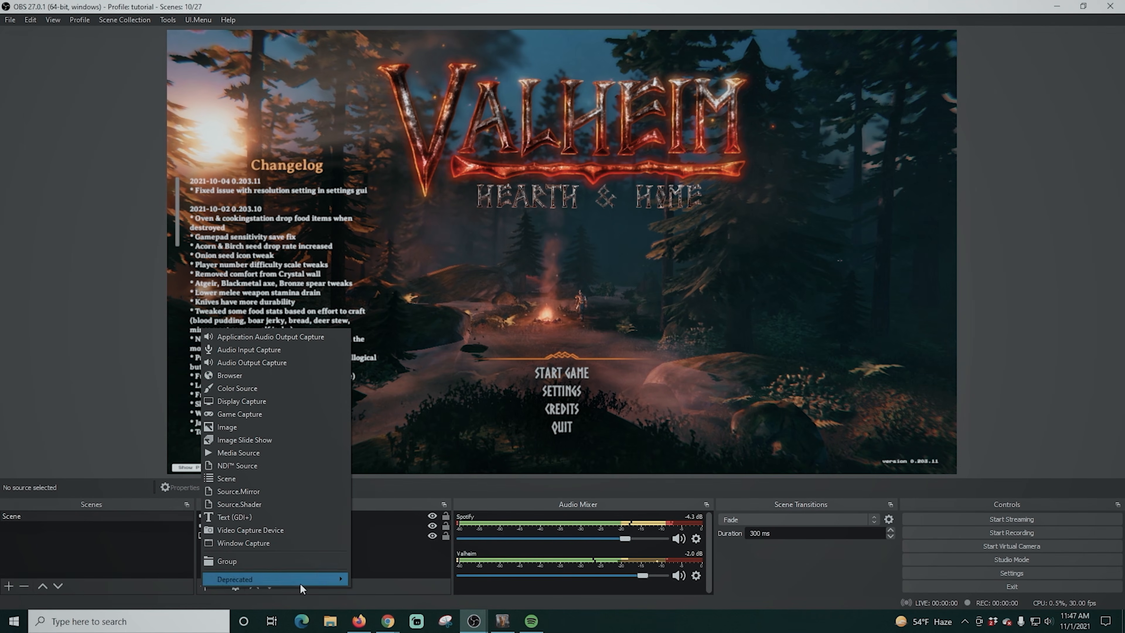
pyautogui.click(260, 337)
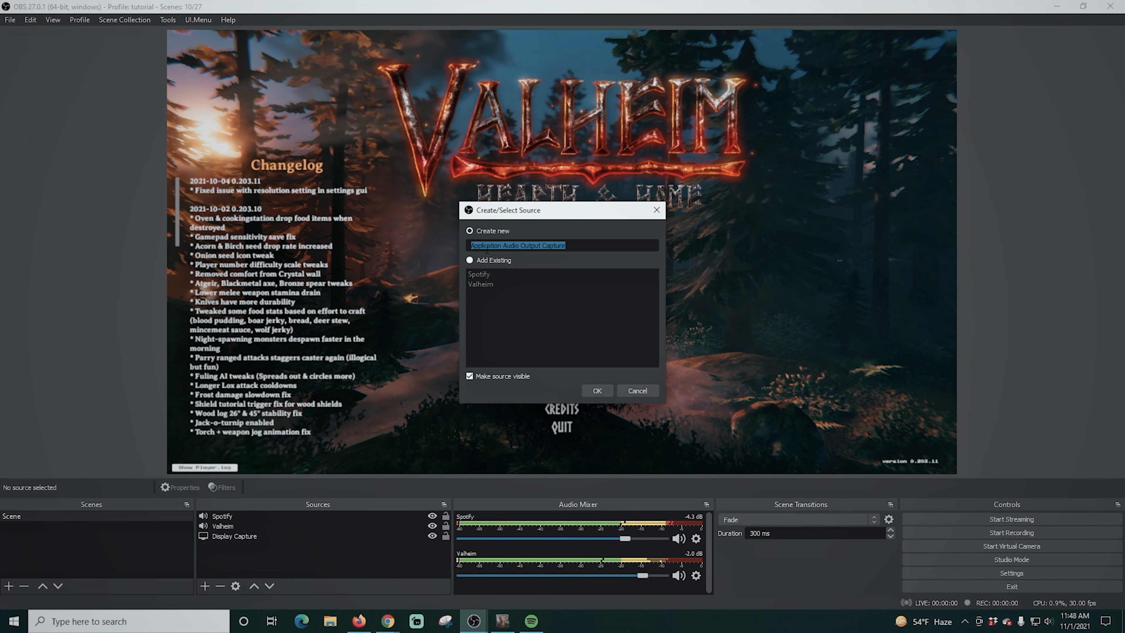
pyautogui.write('Youtube')
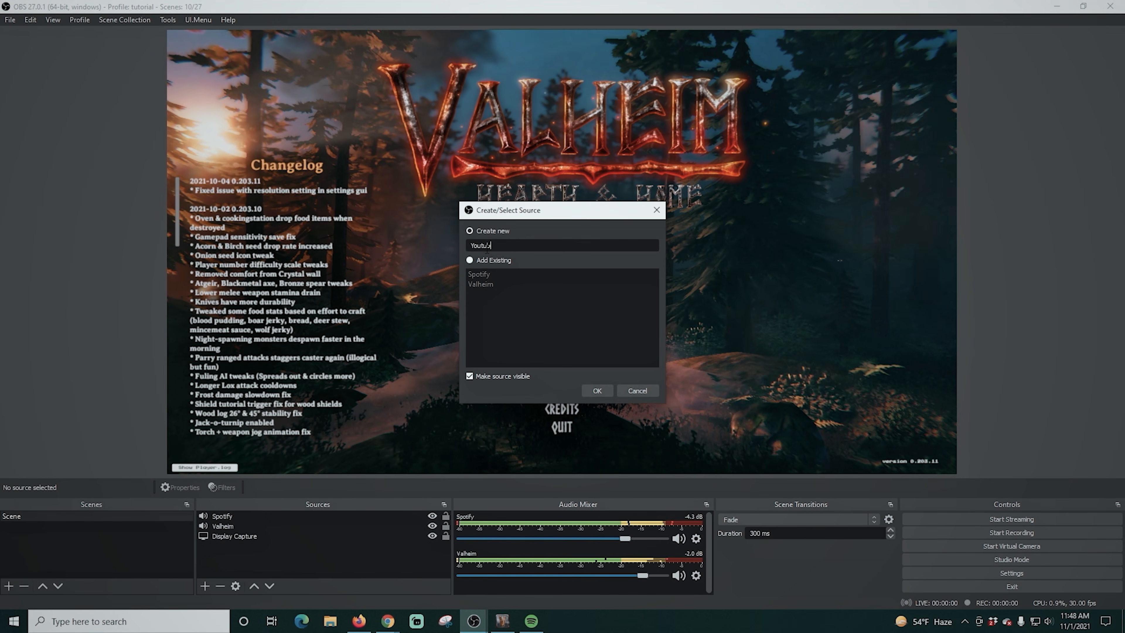
pyautogui.click(595, 390)
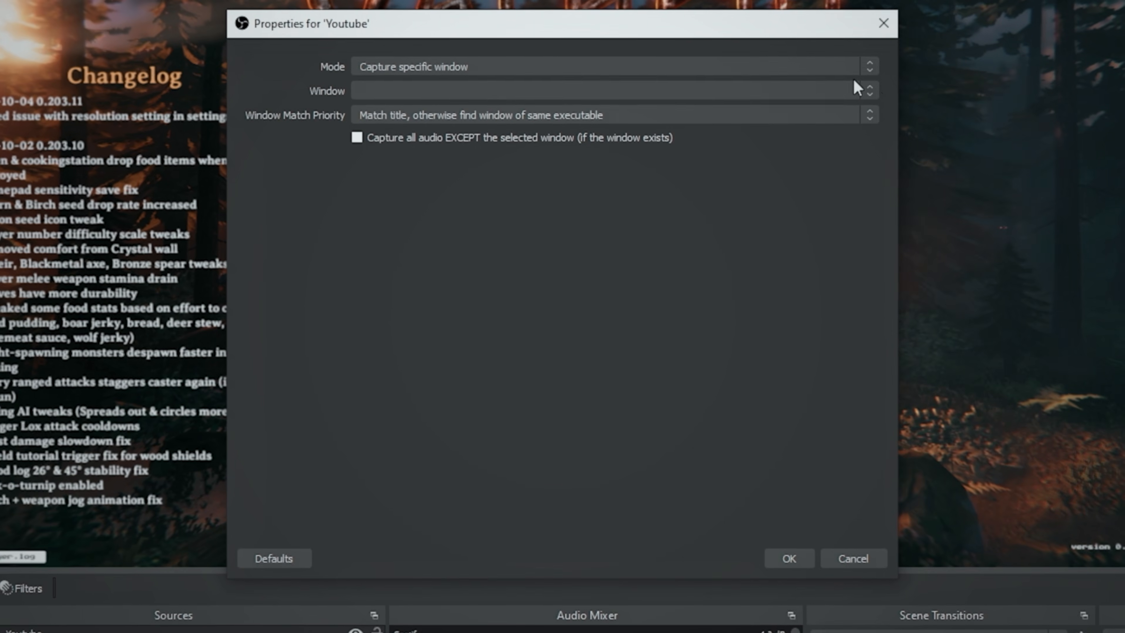
# Set the Youtube source to capture the [chrome.exe] window playing Tesla Model 3 Phantom Drain - On Vacation
pyautogui.click(861, 89)
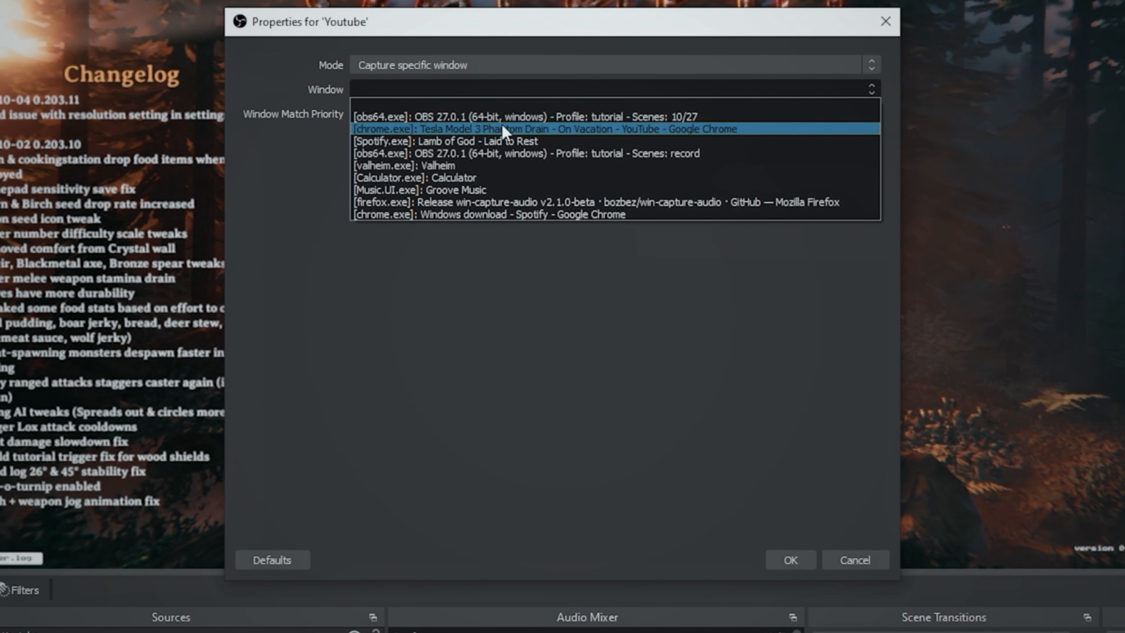
pyautogui.click(489, 129)
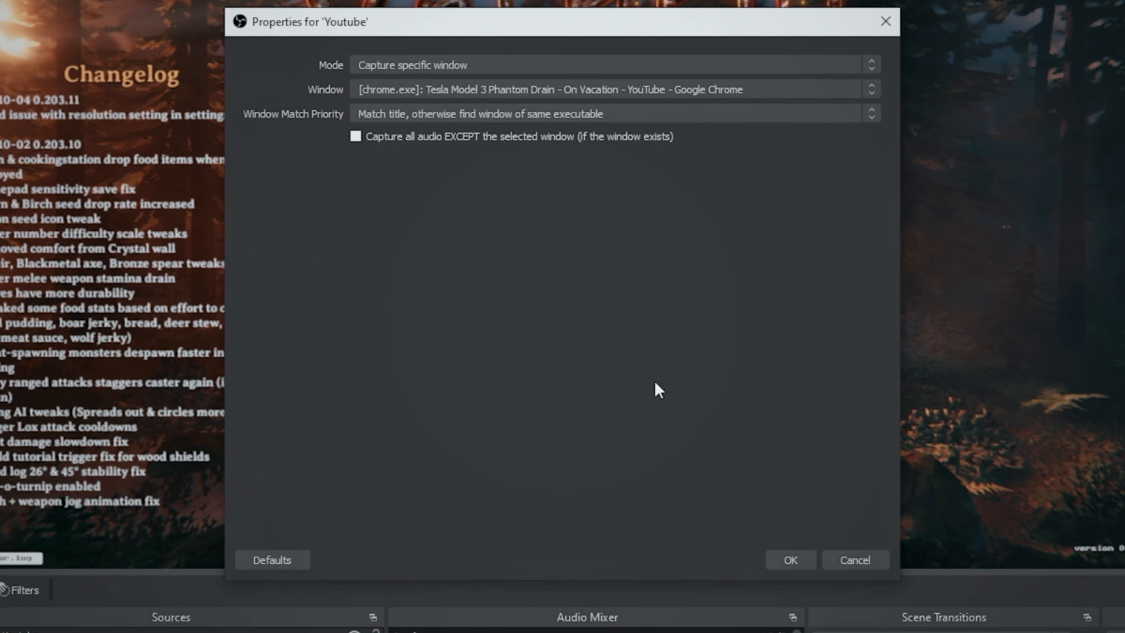
pyautogui.click(791, 560)
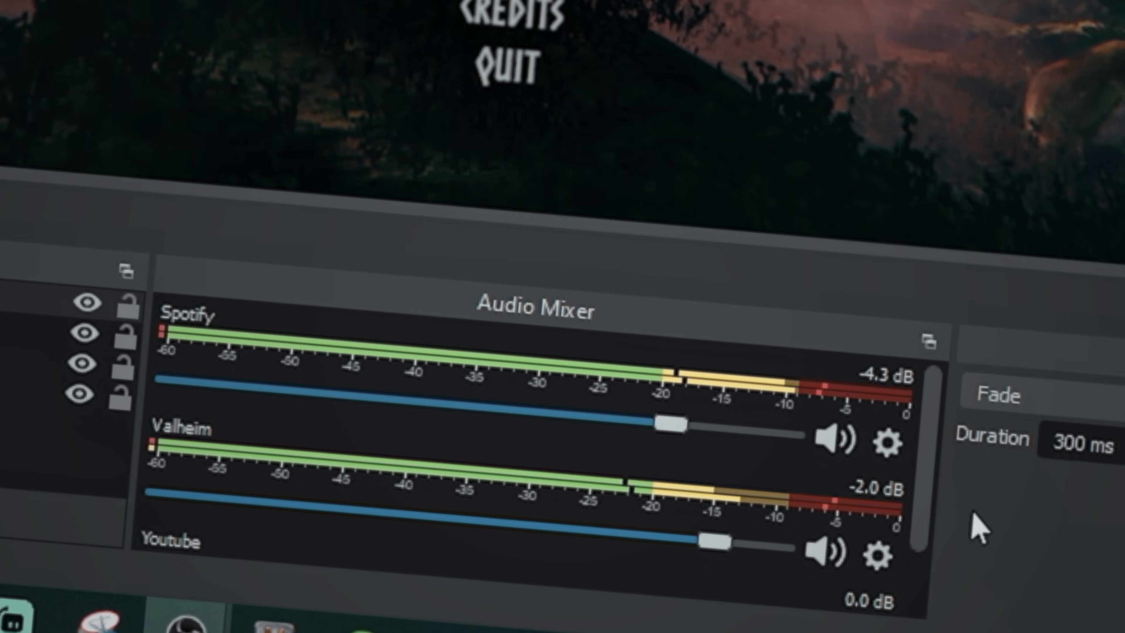
# Check the YouTube video playing in Chrome, return to OBS, and enlarge the lower docks to fit all three mixer channels
pyautogui.scroll(-3, 930, 488)
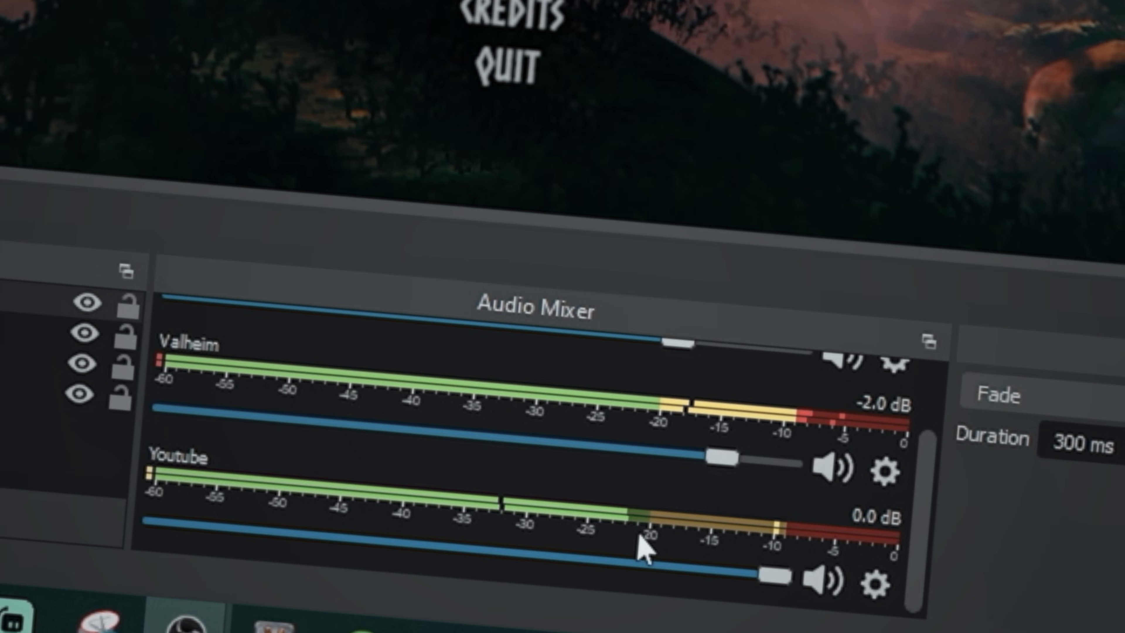
pyautogui.click(88, 548)
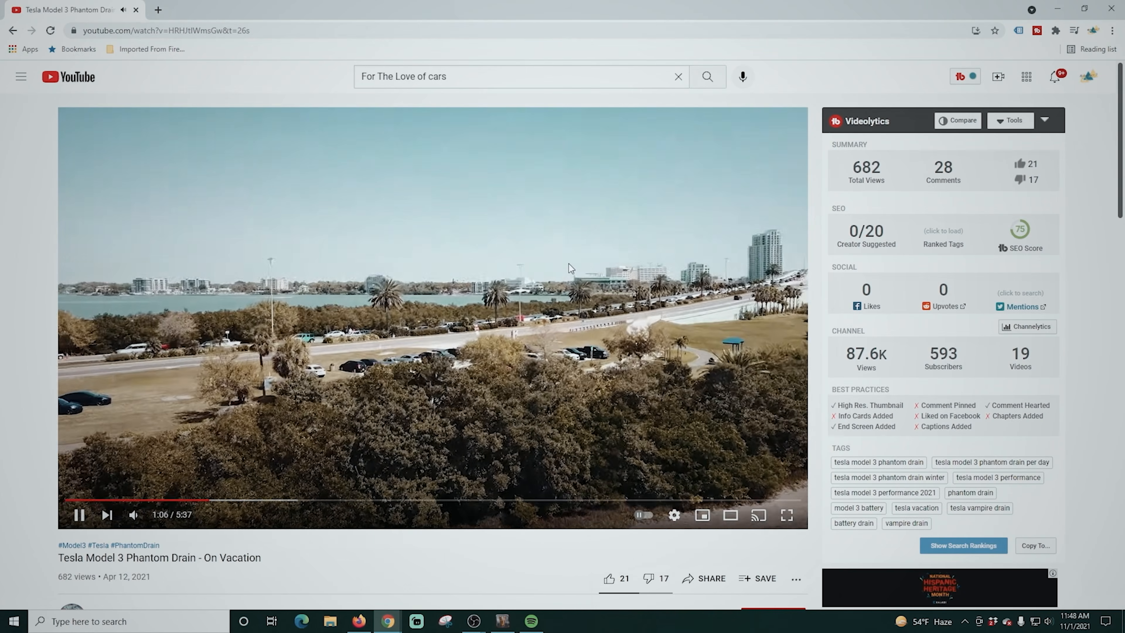
pyautogui.moveTo(473, 620)
pyautogui.click(527, 579)
pyautogui.moveTo(741, 494); pyautogui.dragTo(740, 401)
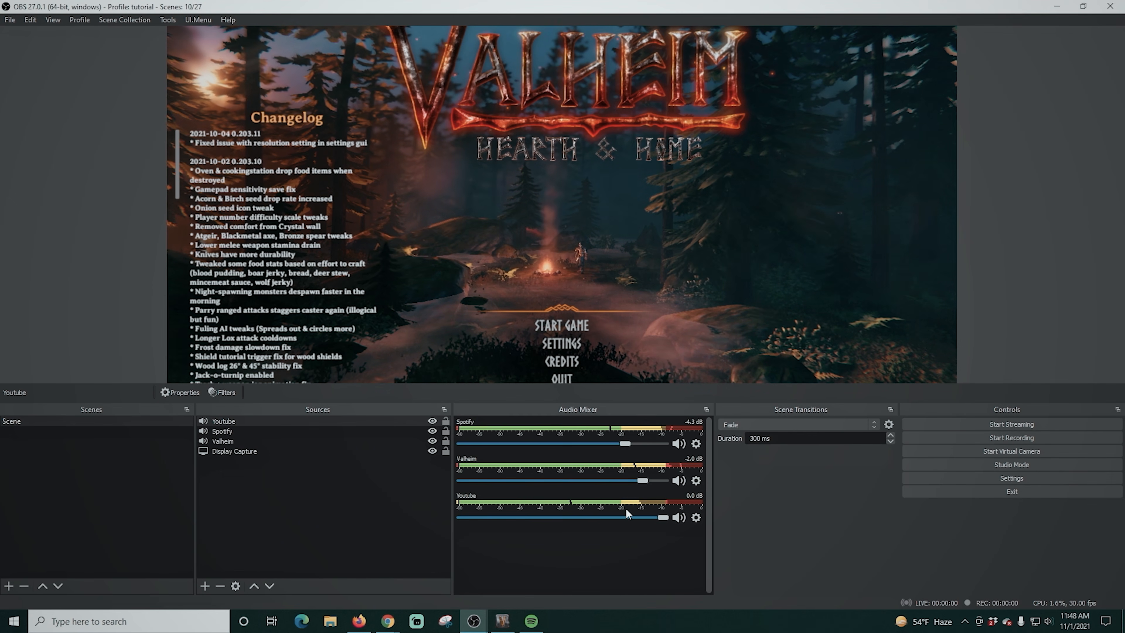
# Add a Video Capture Device source named Camera to the scene
pyautogui.click(205, 585)
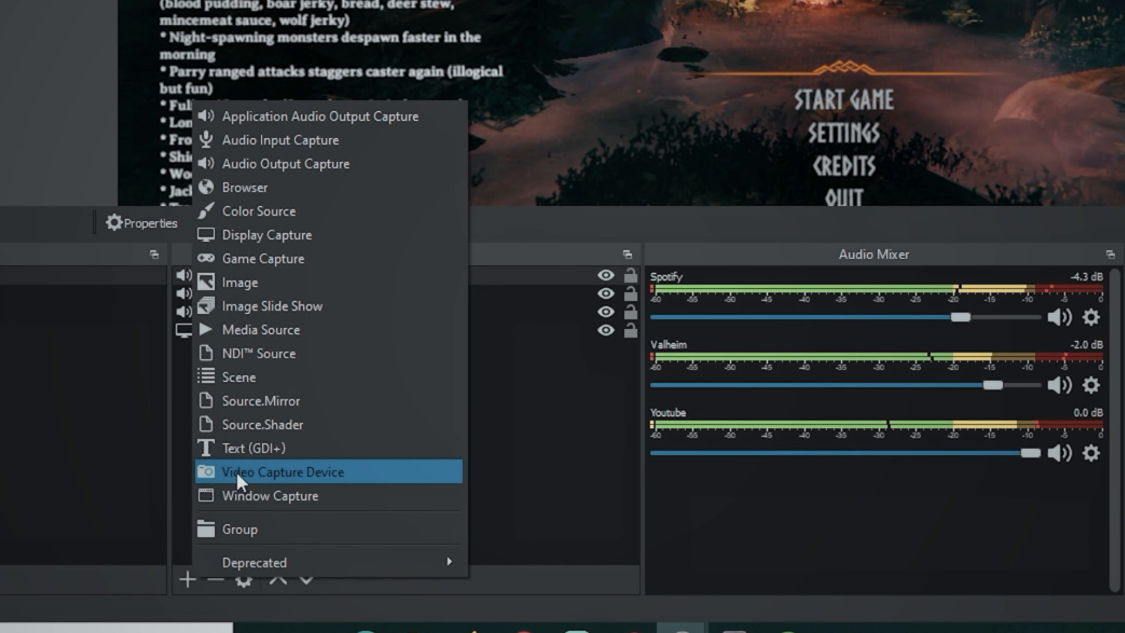
pyautogui.click(237, 478)
pyautogui.write('Camera')
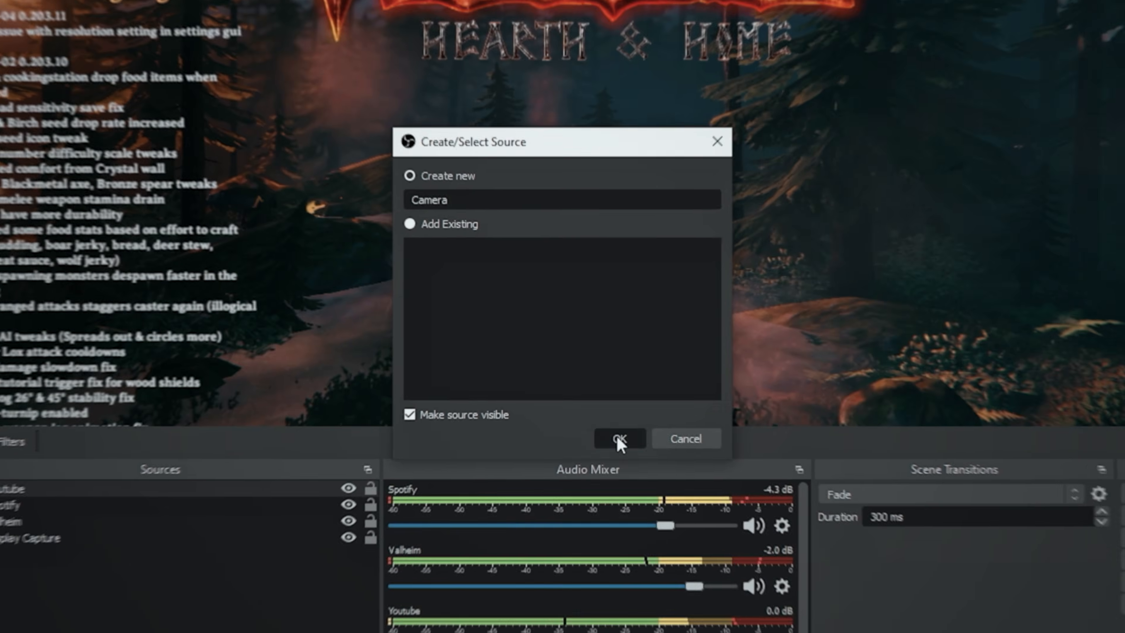
pyautogui.click(644, 487)
# Set the Camera source's device to Cam Link with a custom resolution of 1920x1080
pyautogui.click(525, 270)
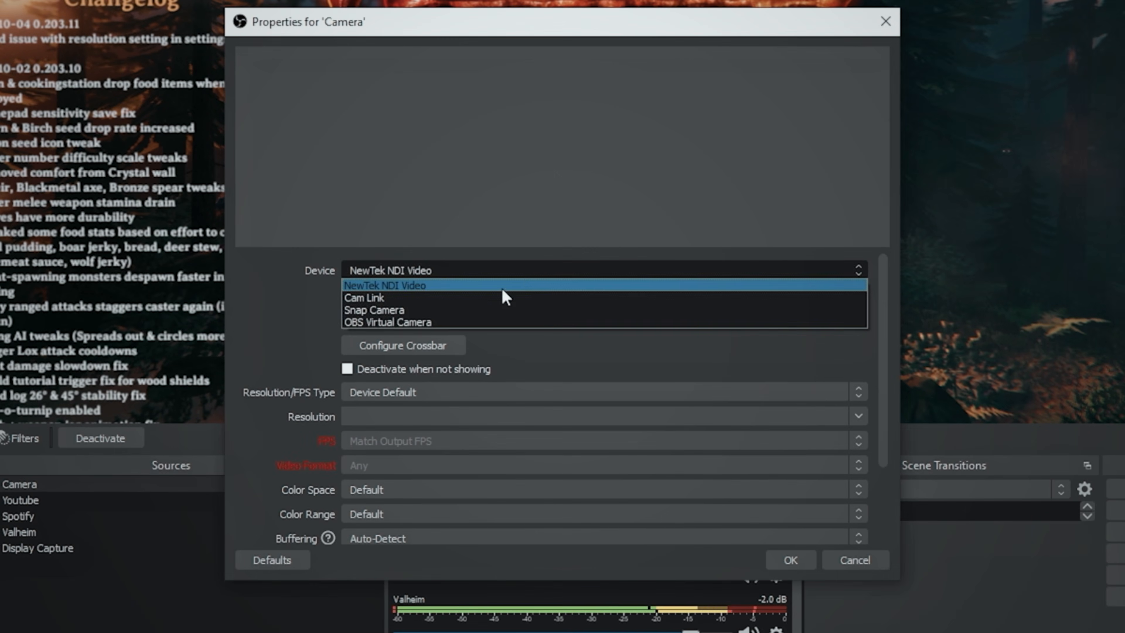
pyautogui.click(509, 294)
pyautogui.click(492, 393)
pyautogui.click(492, 426)
pyautogui.click(858, 416)
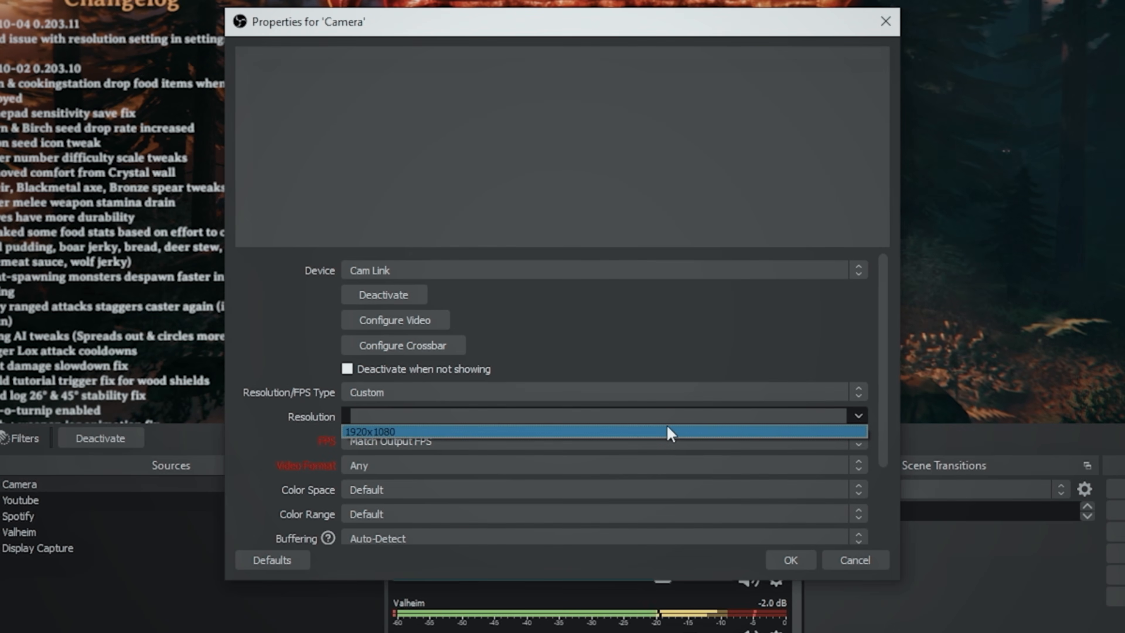
pyautogui.click(670, 427)
# Lower the system volume and enable Digital Audio Interface (Cam Link) as the Camera source's custom audio device
pyautogui.moveTo(878, 428); pyautogui.dragTo(879, 503)
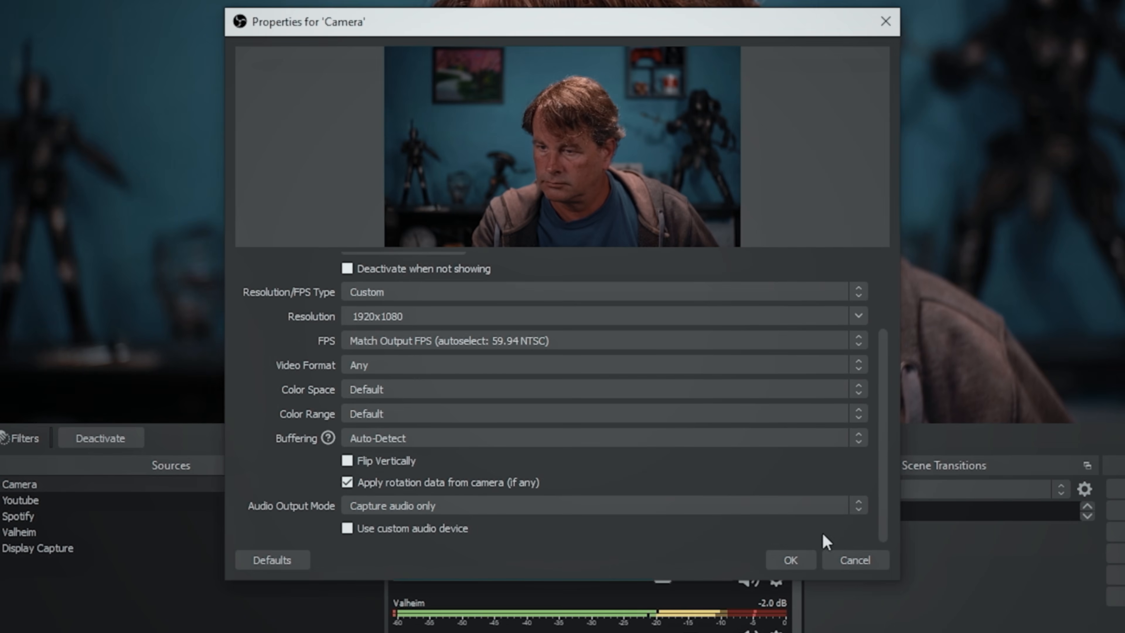
pyautogui.click(347, 528)
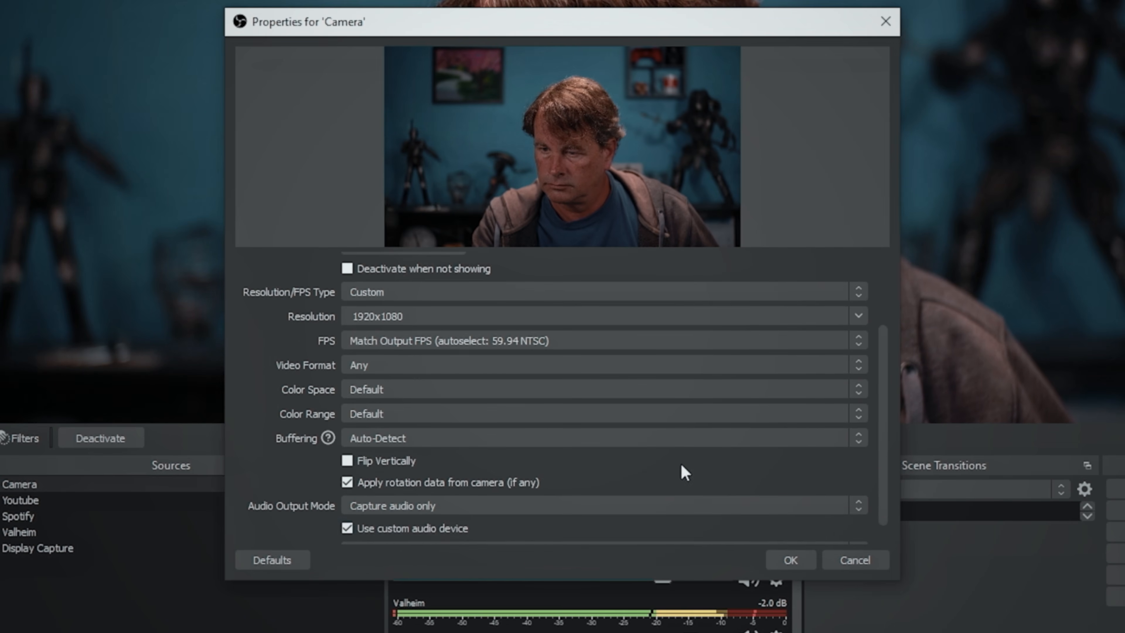
pyautogui.scroll(-1, 681, 470)
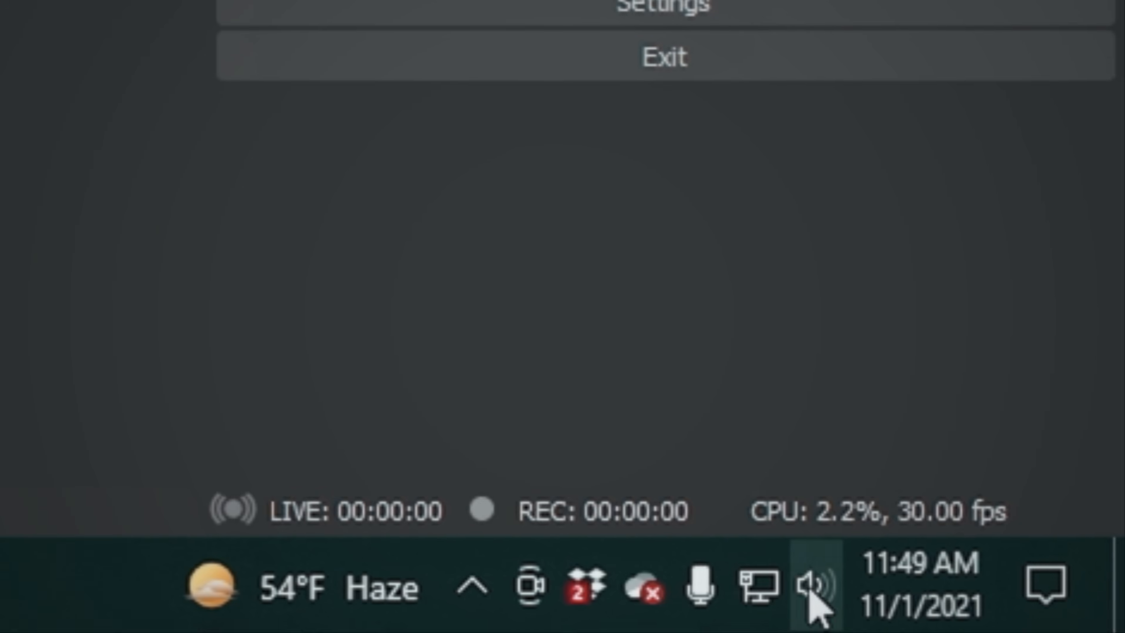
pyautogui.click(810, 593)
pyautogui.moveTo(514, 471); pyautogui.dragTo(432, 470)
pyautogui.click(539, 523)
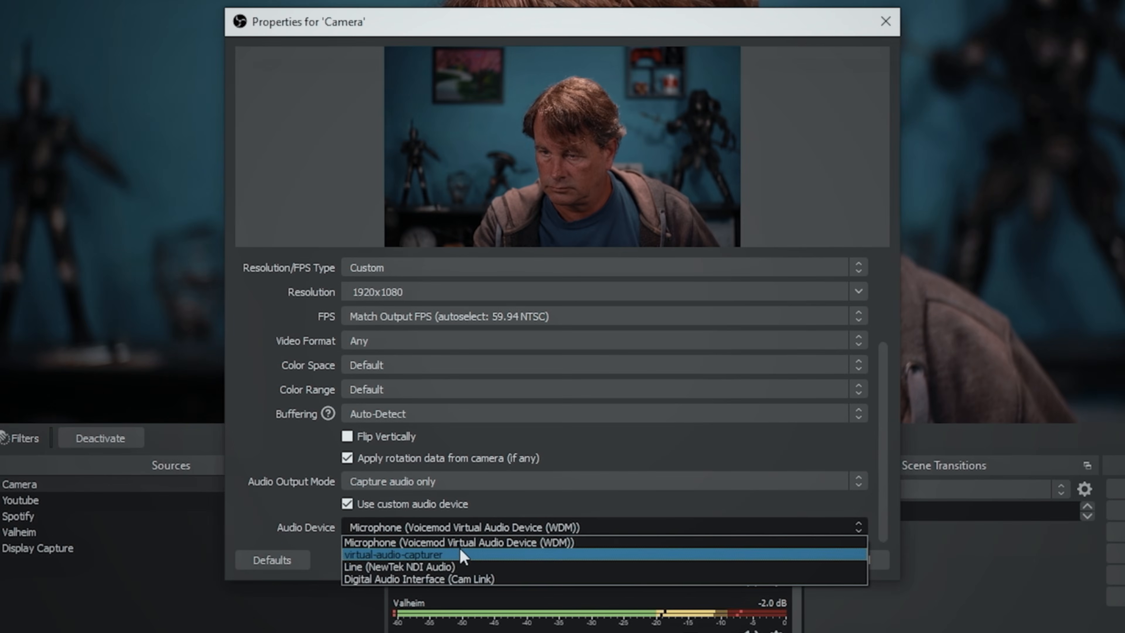
pyautogui.click(458, 577)
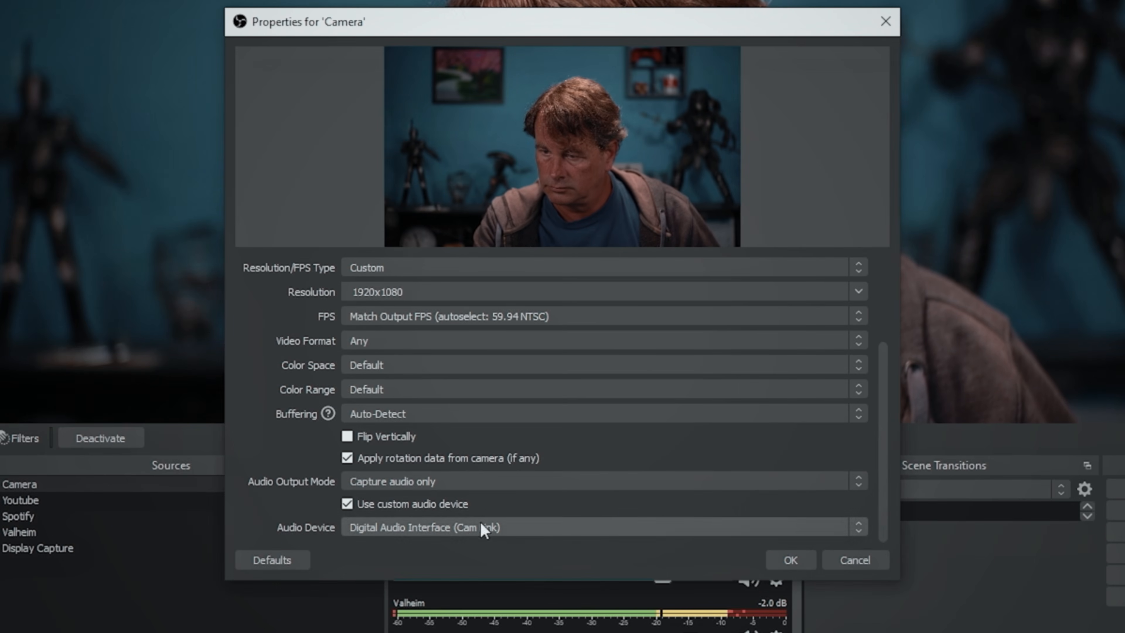
pyautogui.click(789, 560)
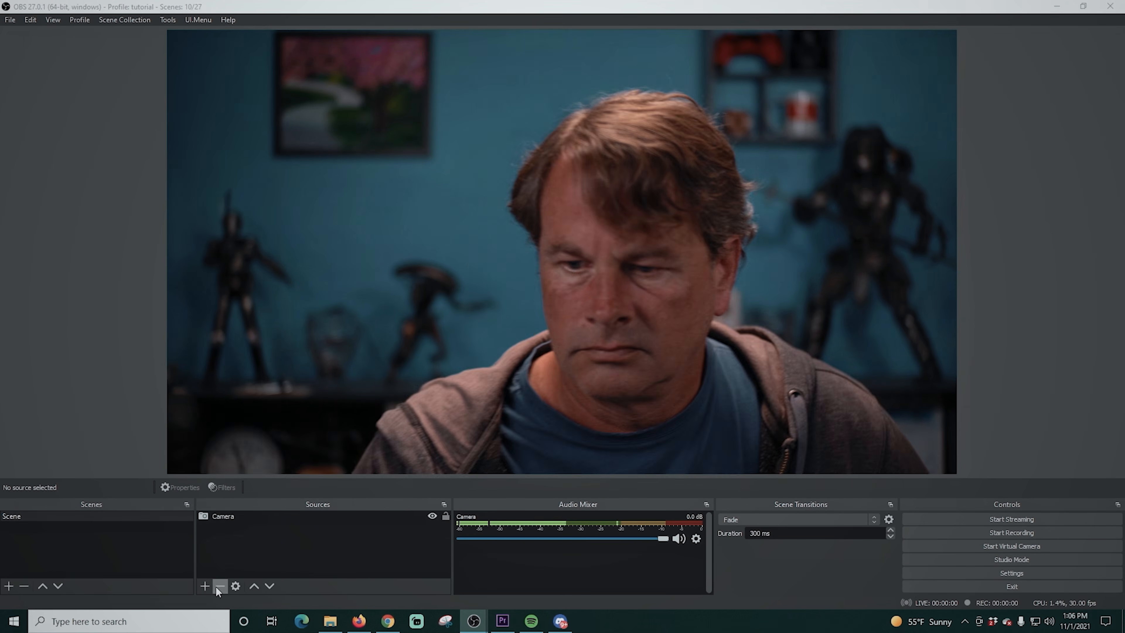
# Add an Application Audio Output Capture source named Discord and open its list of windows to capture
pyautogui.click(204, 585)
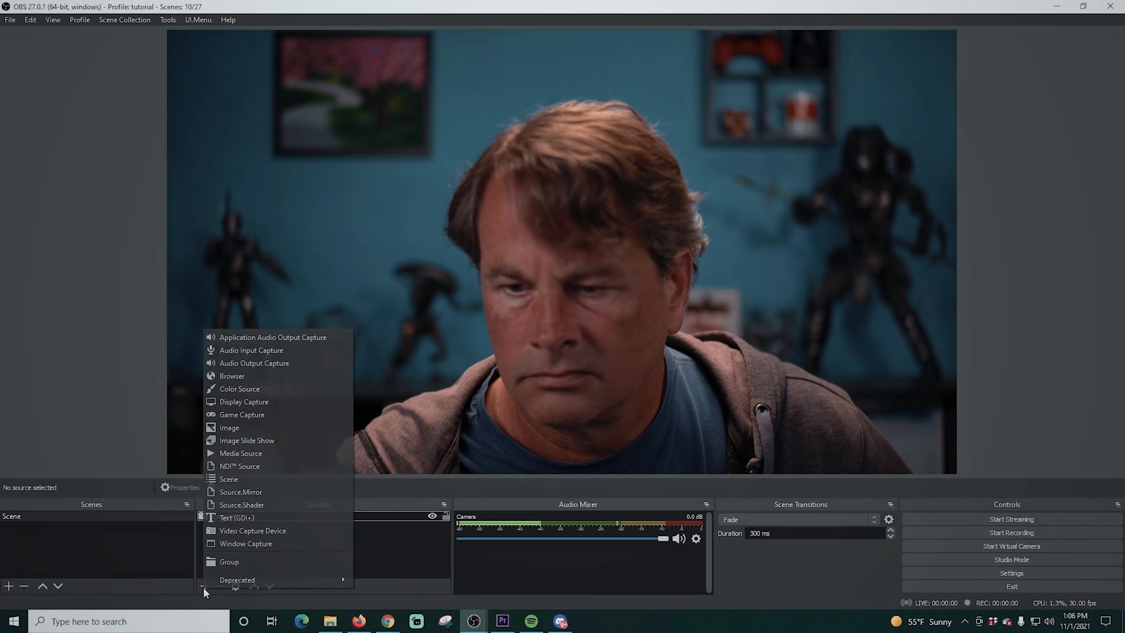
pyautogui.click(246, 333)
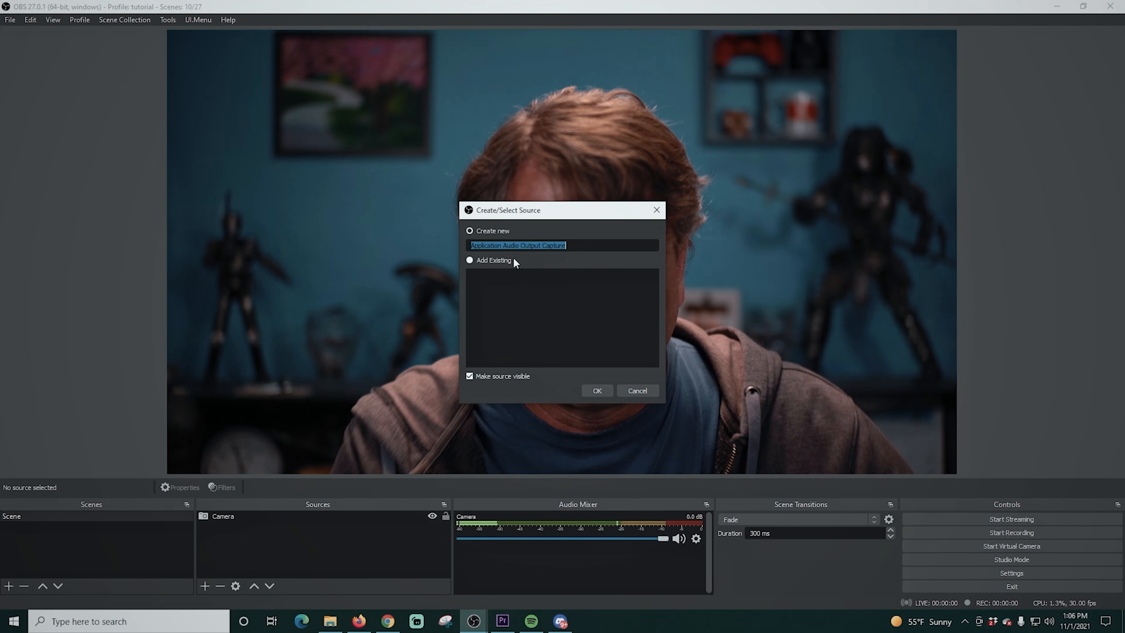
pyautogui.write('Discord')
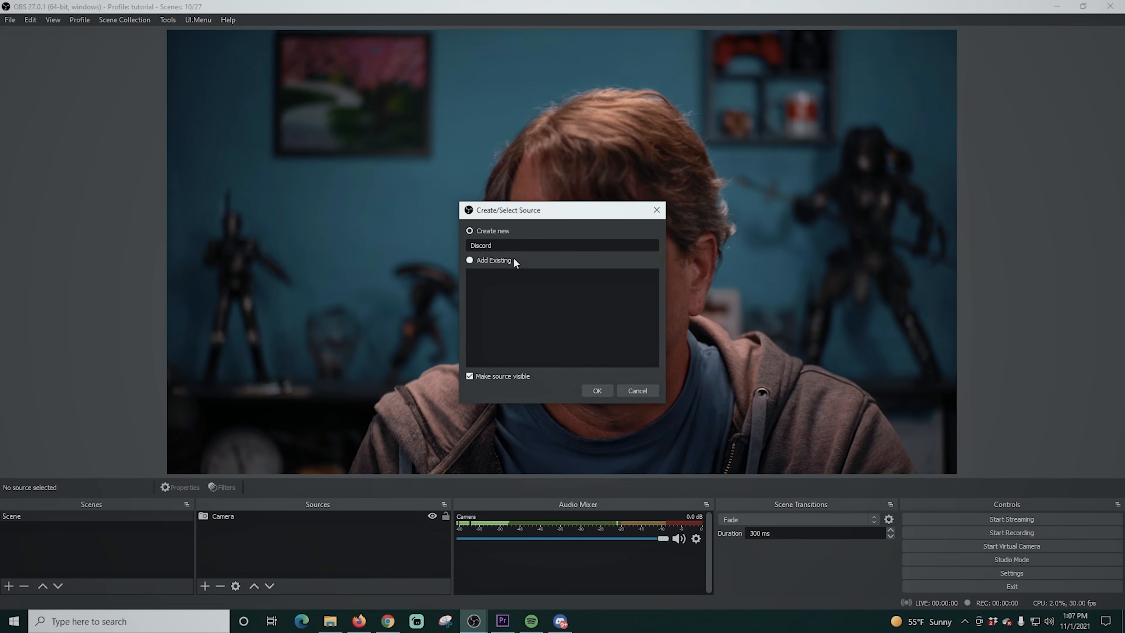
pyautogui.click(596, 390)
pyautogui.click(541, 161)
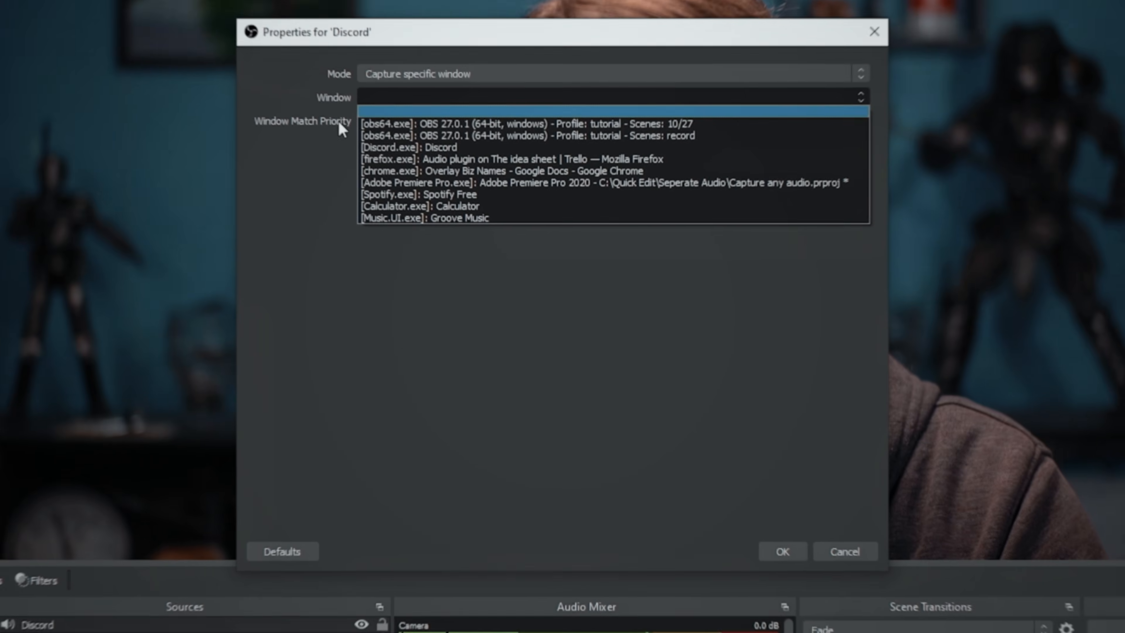